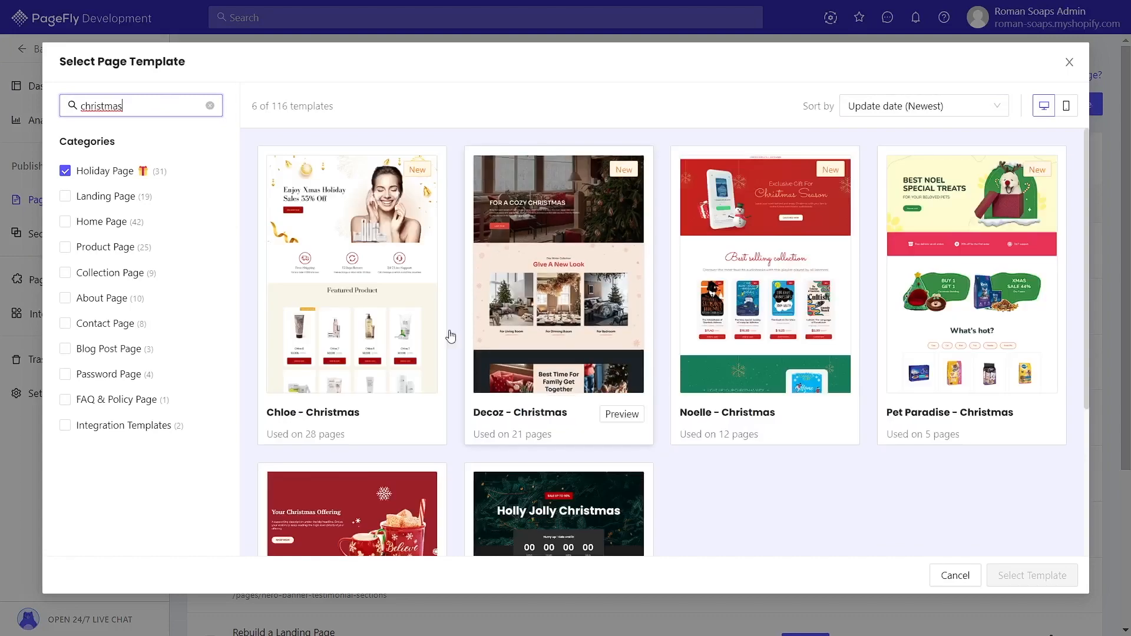
Step: Create a new page from the Sparkling - Christmas template in the Christmas holiday templates
{"action": "scroll", "coordinate": [795, 488], "scroll_direction": "down", "scroll_amount": 3}
{"action": "scroll", "coordinate": [795, 488], "scroll_direction": "down", "scroll_amount": 2}
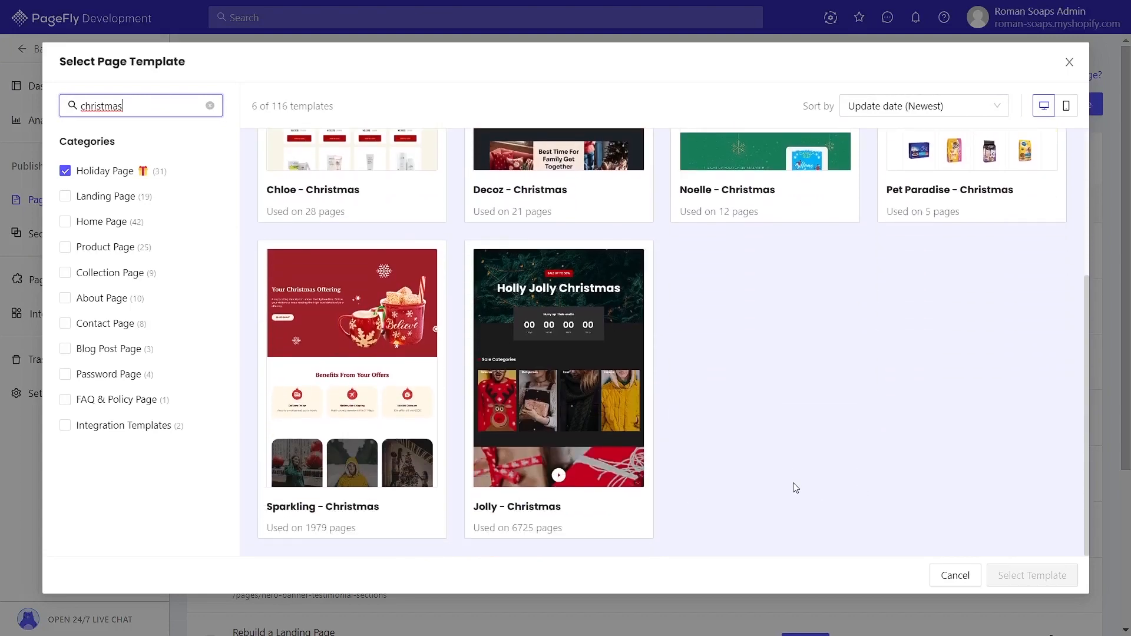
{"action": "left_click", "coordinate": [379, 346]}
{"action": "left_click", "coordinate": [1015, 575]}
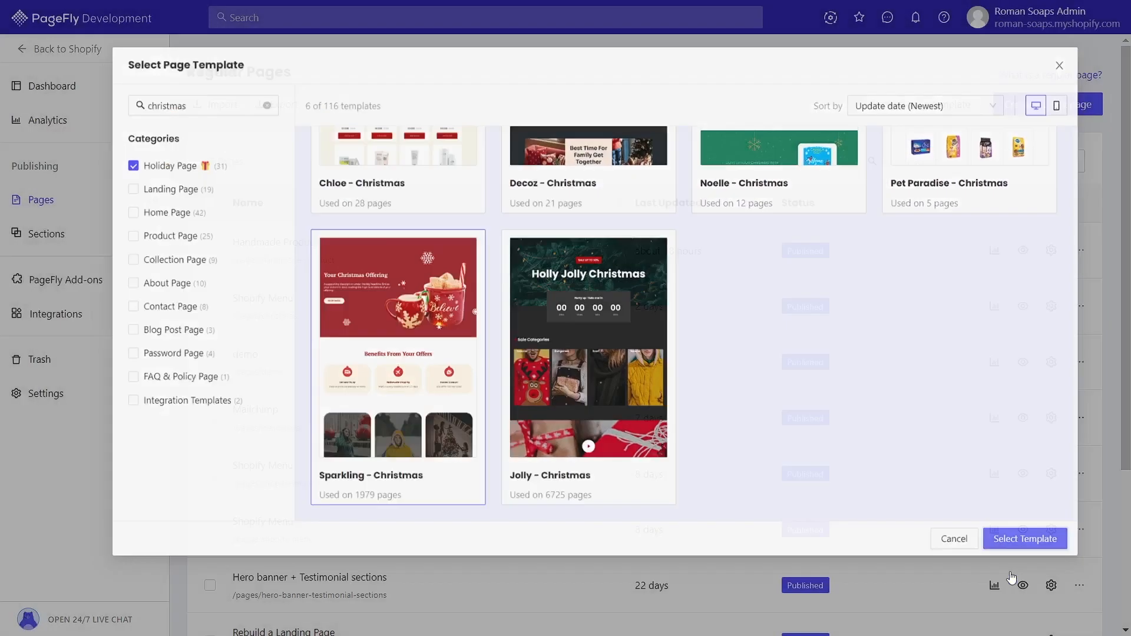
{"action": "left_click", "coordinate": [701, 328]}
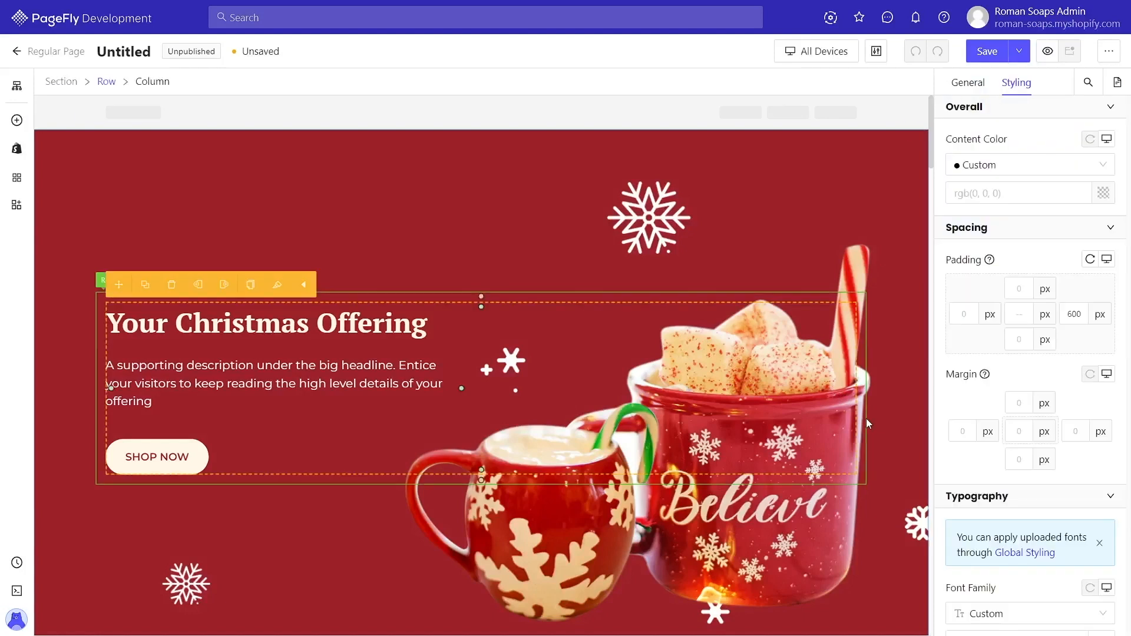
Step: Change the countdown section heading text to "Christmas sales ends in"
{"action": "scroll", "coordinate": [901, 407], "scroll_direction": "down", "scroll_amount": 15}
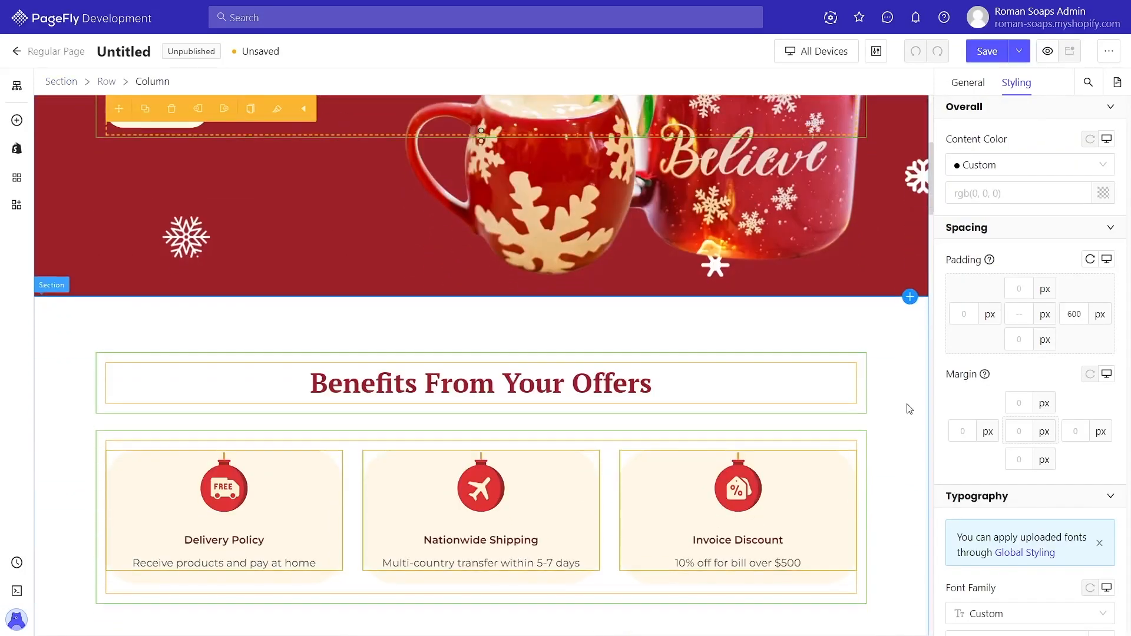
{"action": "scroll", "coordinate": [907, 405], "scroll_direction": "down", "scroll_amount": 5}
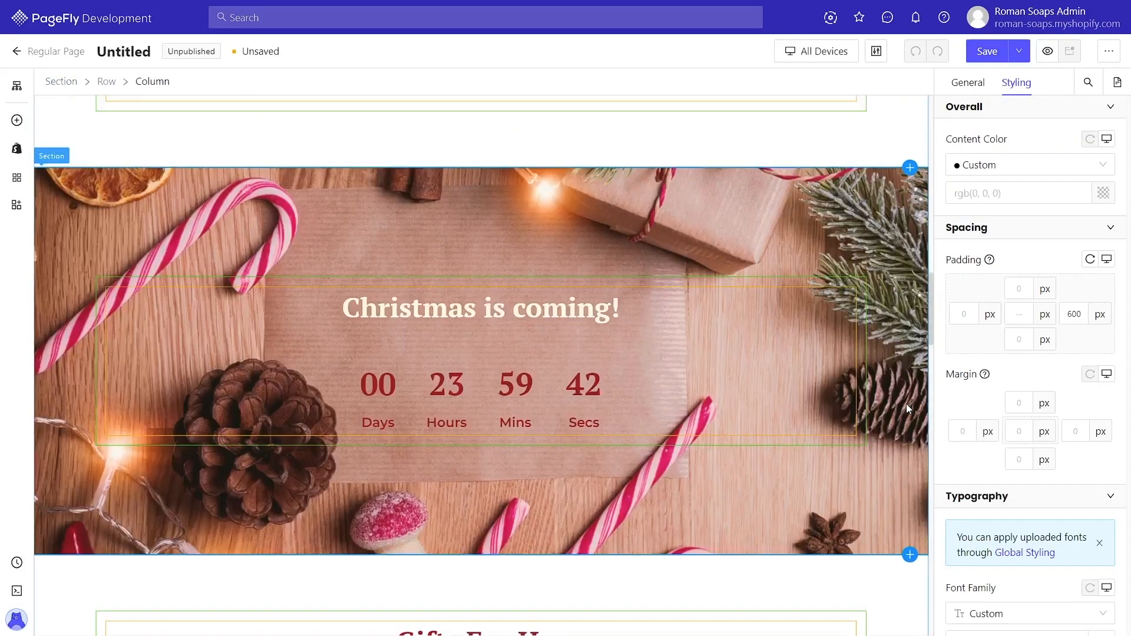
{"action": "scroll", "coordinate": [906, 404], "scroll_direction": "up", "scroll_amount": 3}
{"action": "scroll", "coordinate": [906, 405], "scroll_direction": "down", "scroll_amount": 1}
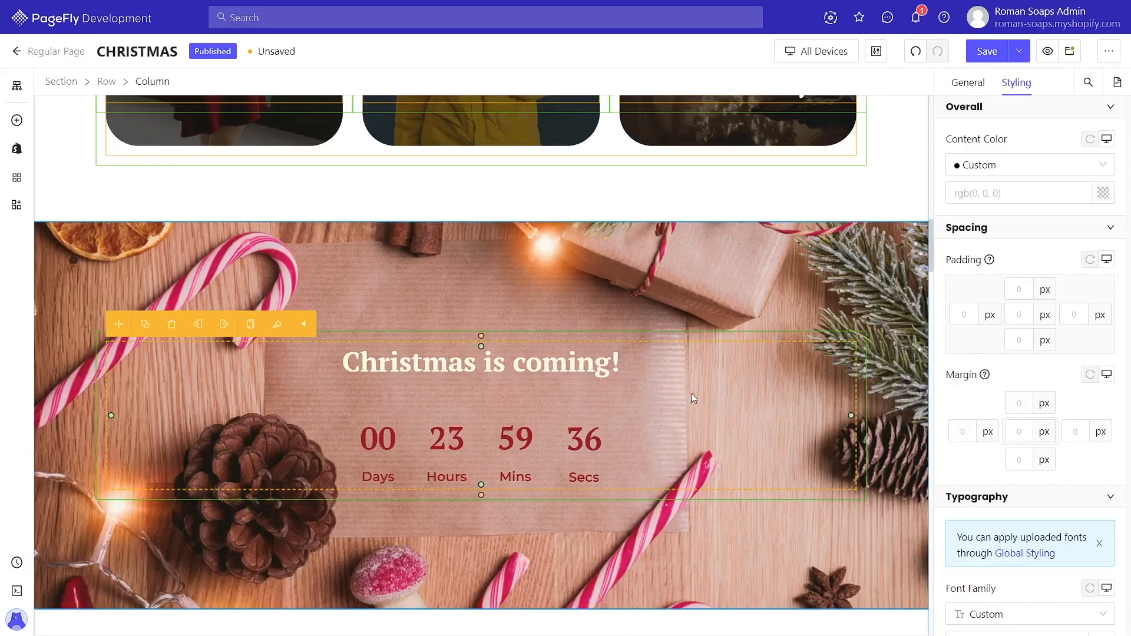
{"action": "left_click", "coordinate": [664, 372]}
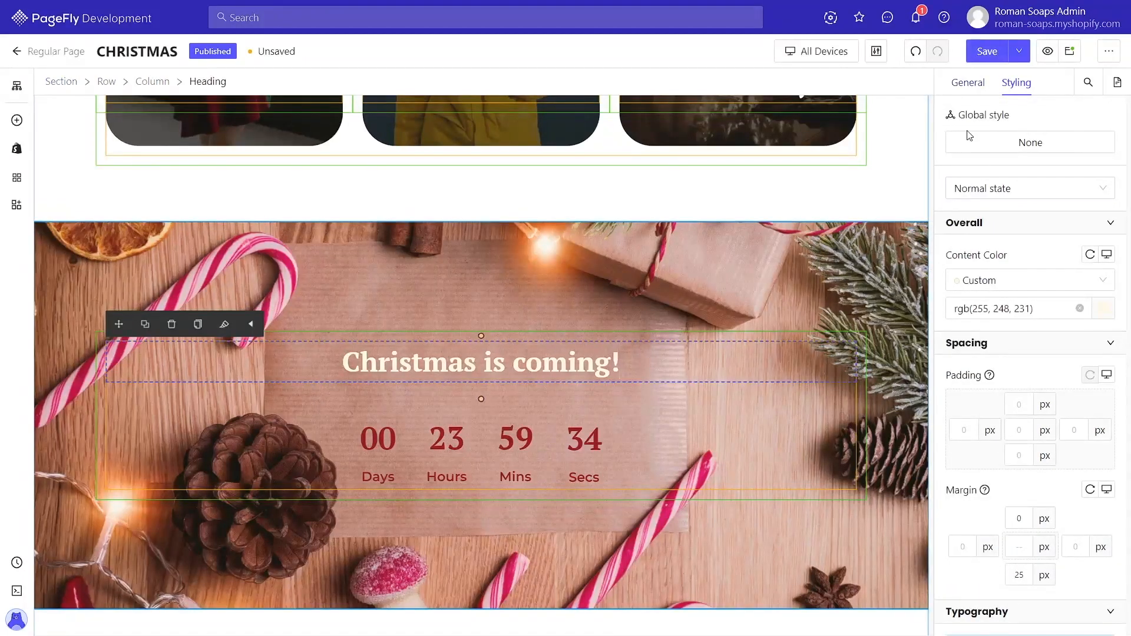
{"action": "left_click", "coordinate": [968, 83]}
{"action": "left_click_drag", "start_coordinate": [1050, 210], "coordinate": [1000, 218]}
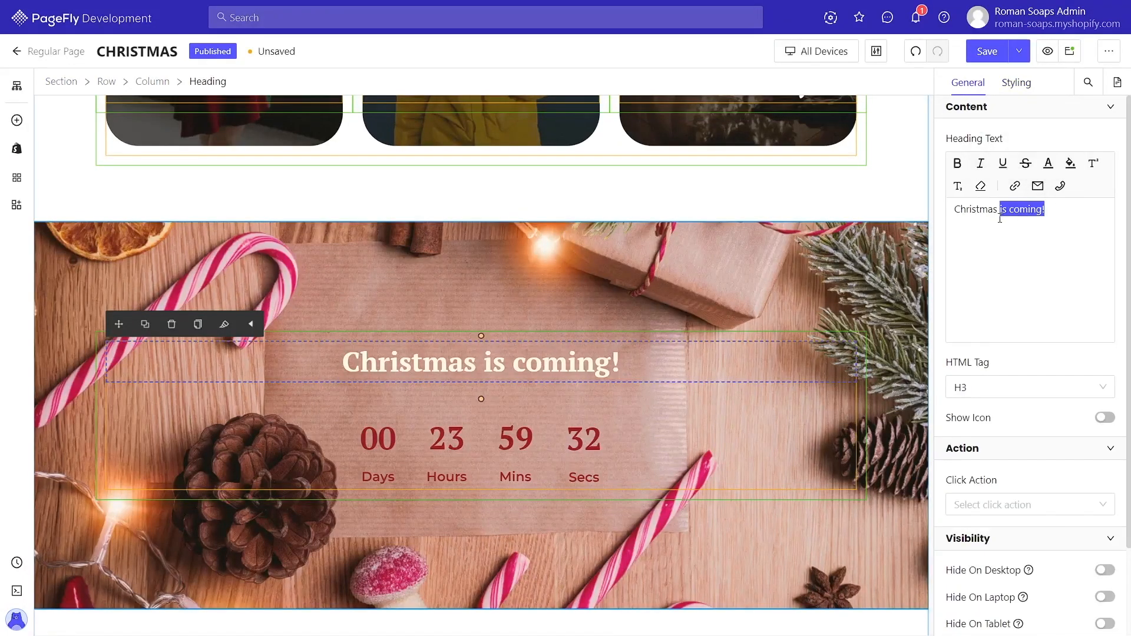
{"action": "type", "text": "sales "}
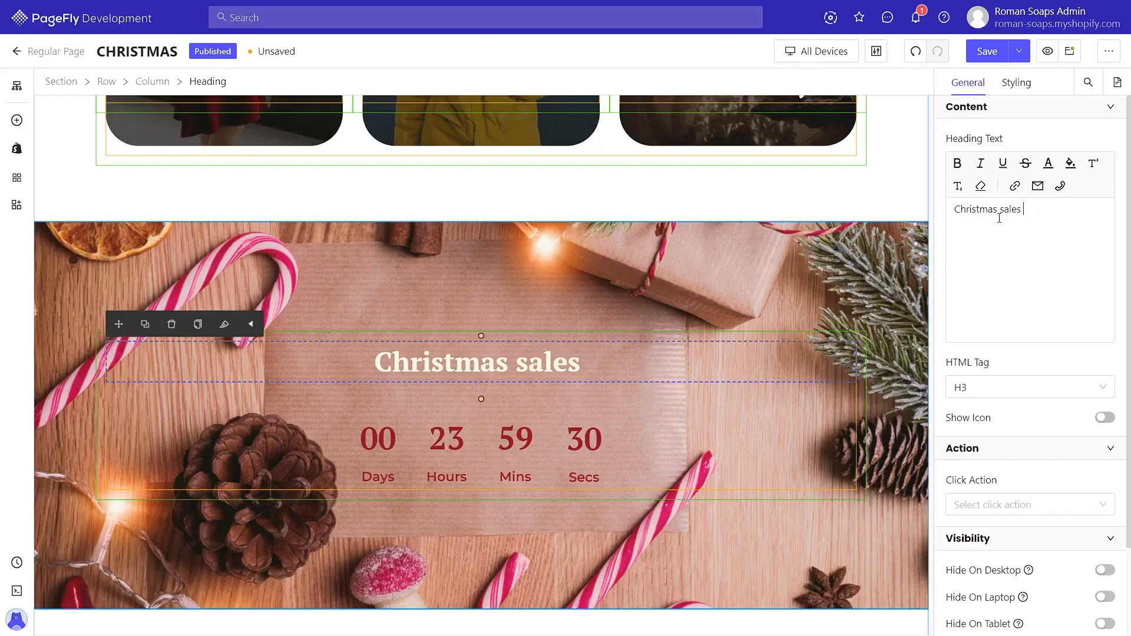
{"action": "type", "text": "ends in"}
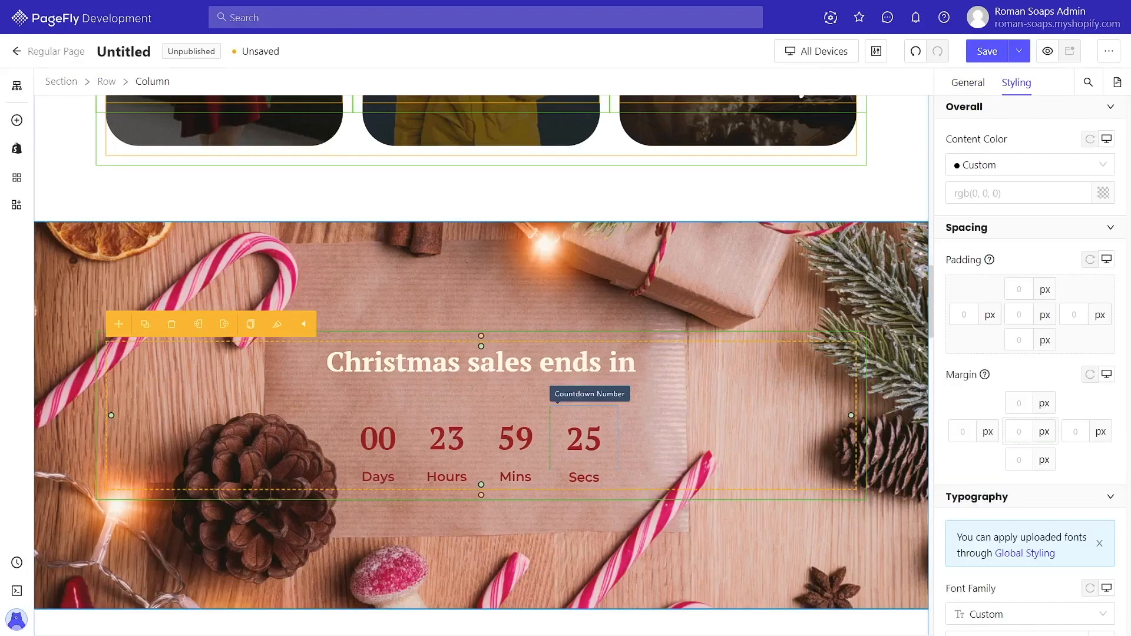
Step: Select the countdown timer, set its start to At specific time, and review its timing and styling settings
{"action": "left_click", "coordinate": [581, 432]}
{"action": "left_click", "coordinate": [541, 402]}
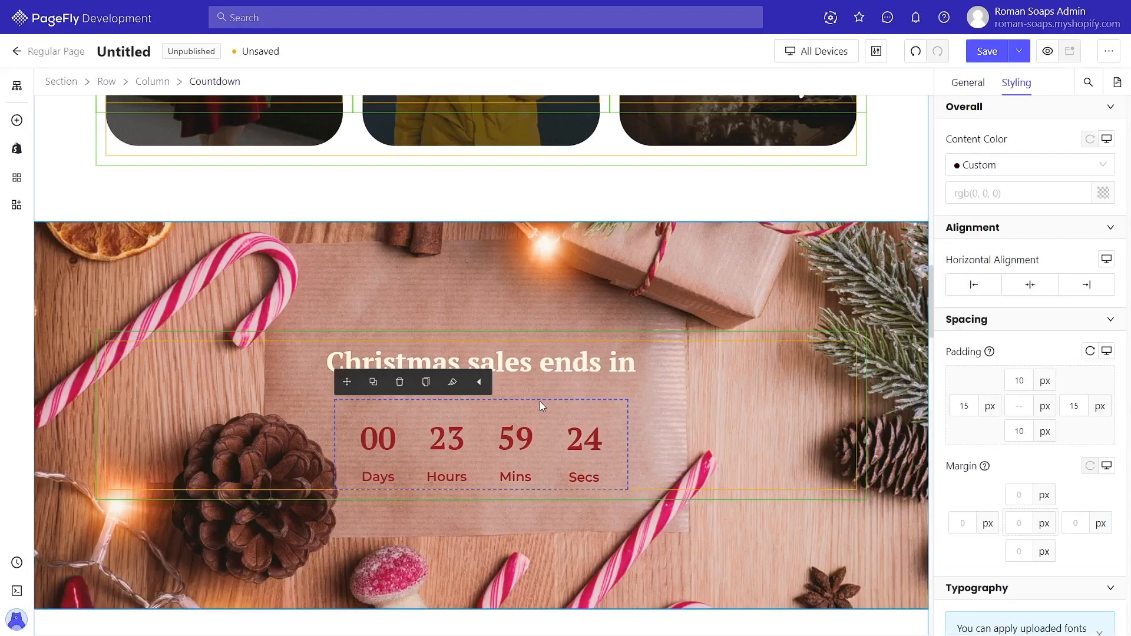
{"action": "left_click", "coordinate": [968, 83]}
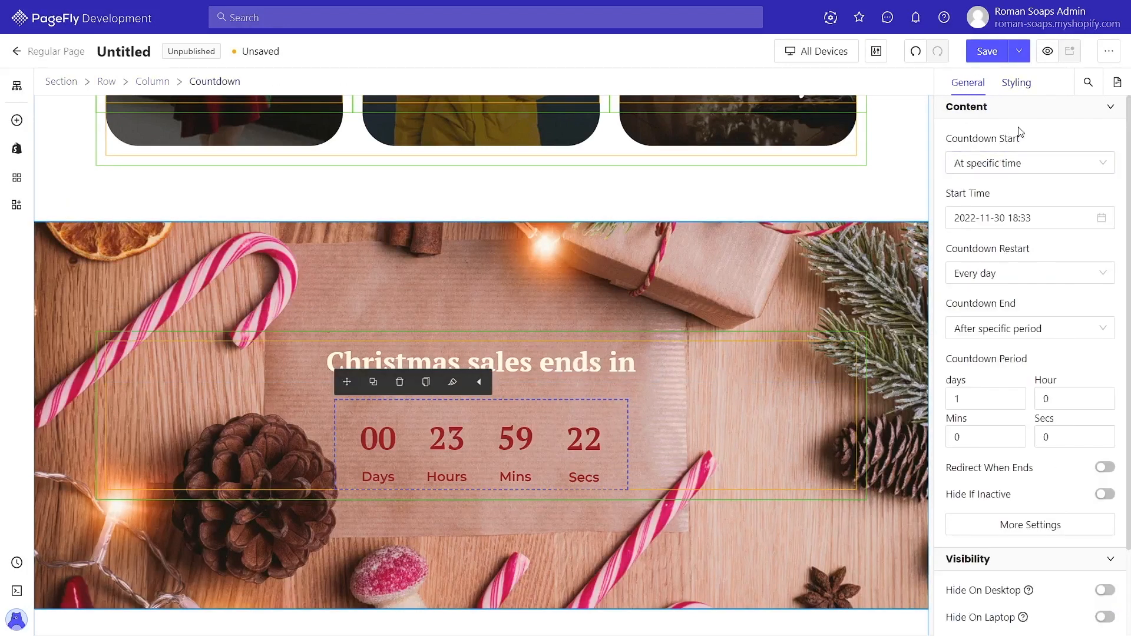
{"action": "left_click", "coordinate": [1000, 170]}
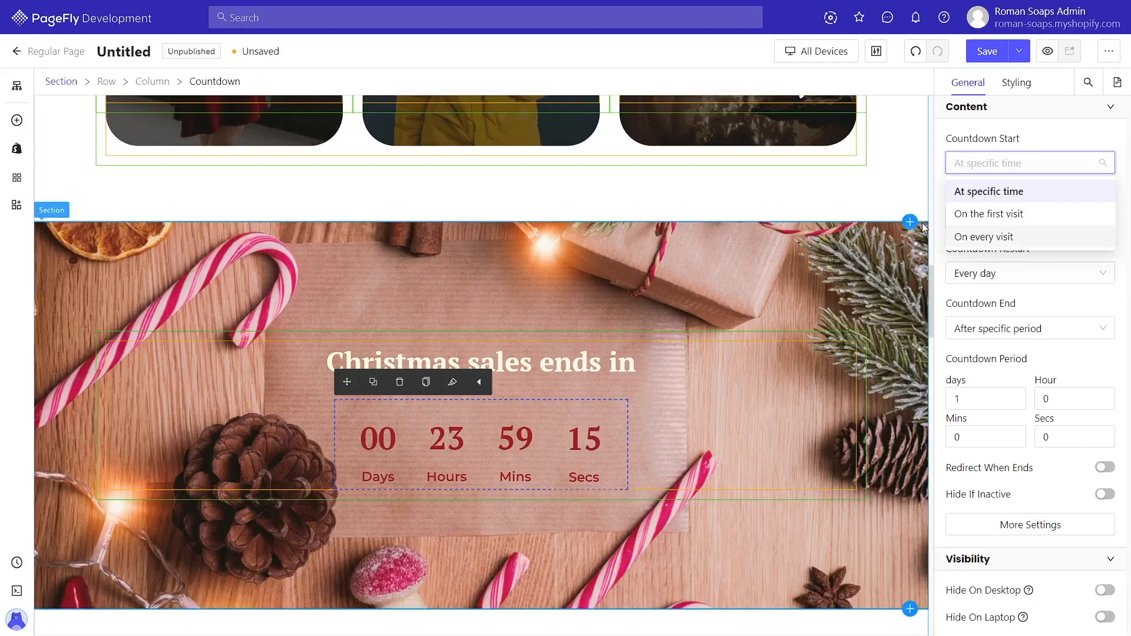
{"action": "left_click", "coordinate": [990, 194]}
{"action": "scroll", "coordinate": [993, 237], "scroll_direction": "down", "scroll_amount": 1}
{"action": "scroll", "coordinate": [993, 237], "scroll_direction": "down", "scroll_amount": 2}
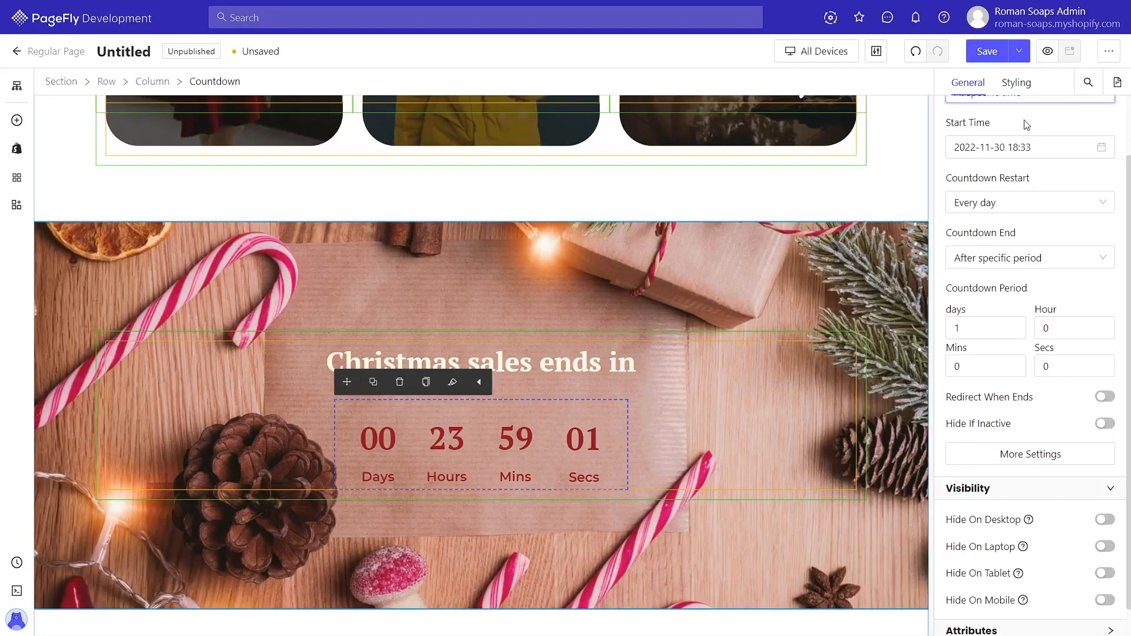
{"action": "left_click", "coordinate": [1017, 83]}
{"action": "scroll", "coordinate": [1043, 206], "scroll_direction": "up", "scroll_amount": 2}
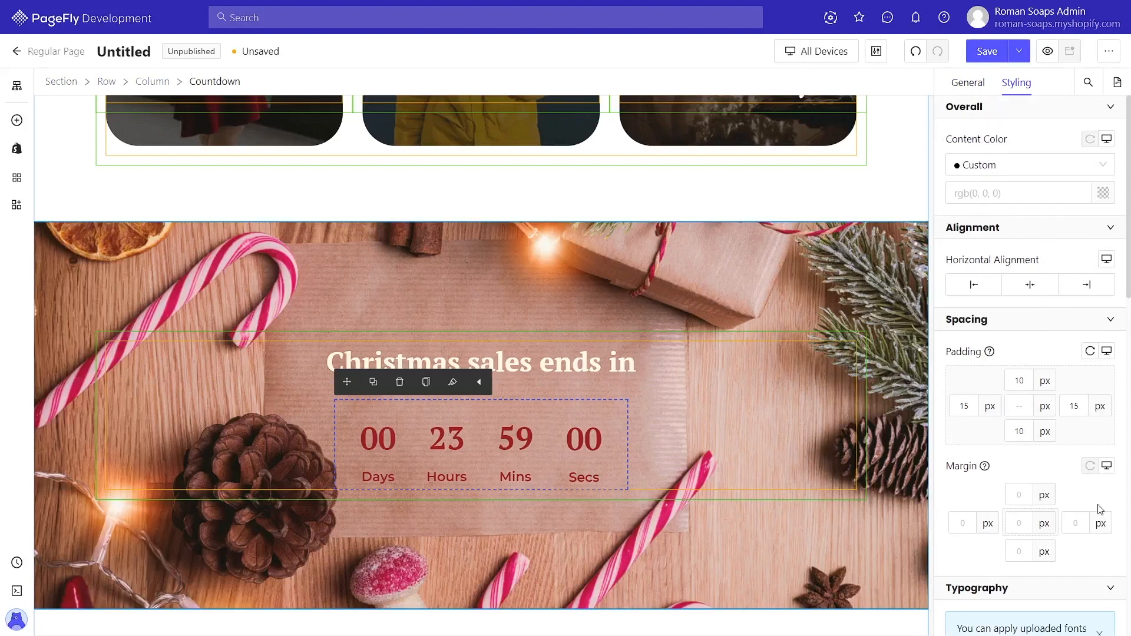
Step: Set the Gifts For Her product list to the Soap by Ingredients collection with 5 items per loading
{"action": "scroll", "coordinate": [1040, 501], "scroll_direction": "down", "scroll_amount": 7}
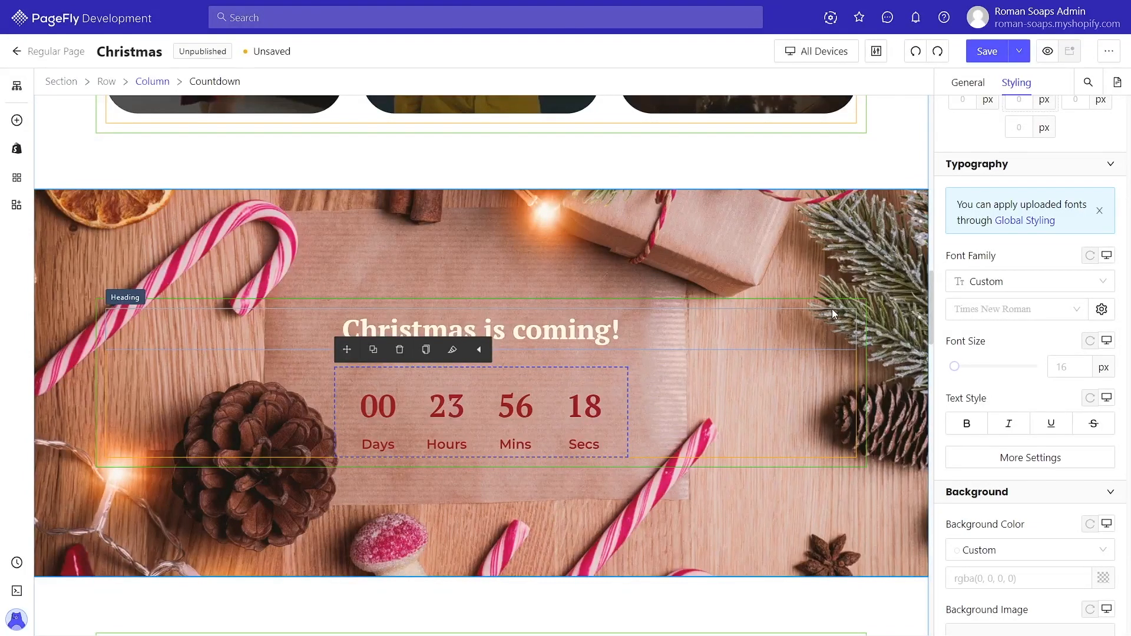
{"action": "scroll", "coordinate": [832, 309], "scroll_direction": "down", "scroll_amount": 6}
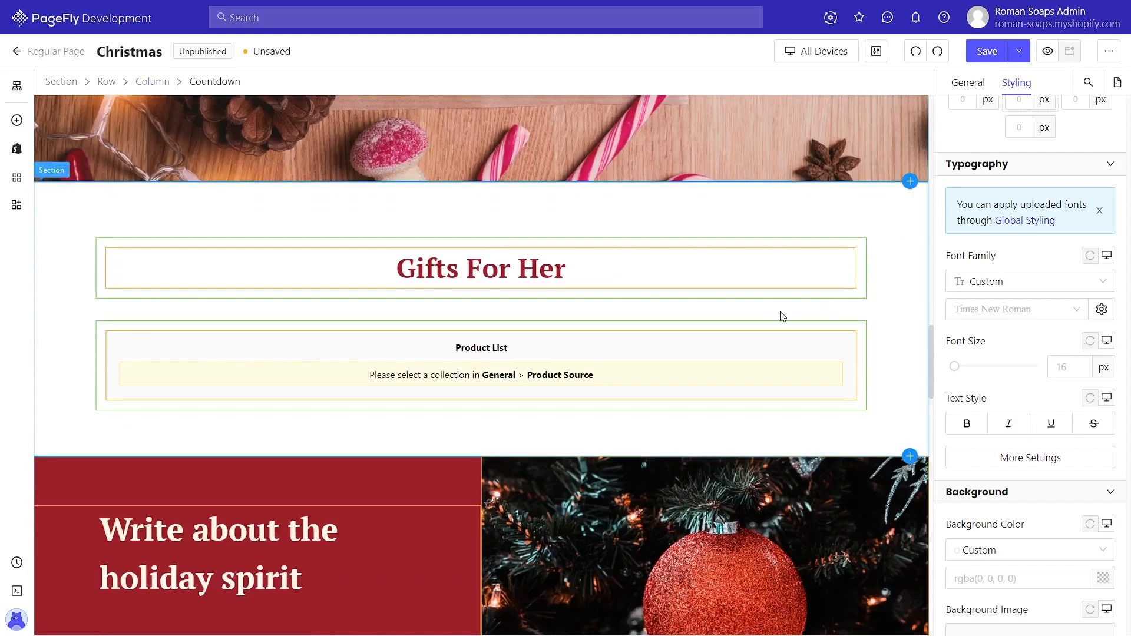
{"action": "left_click", "coordinate": [524, 353]}
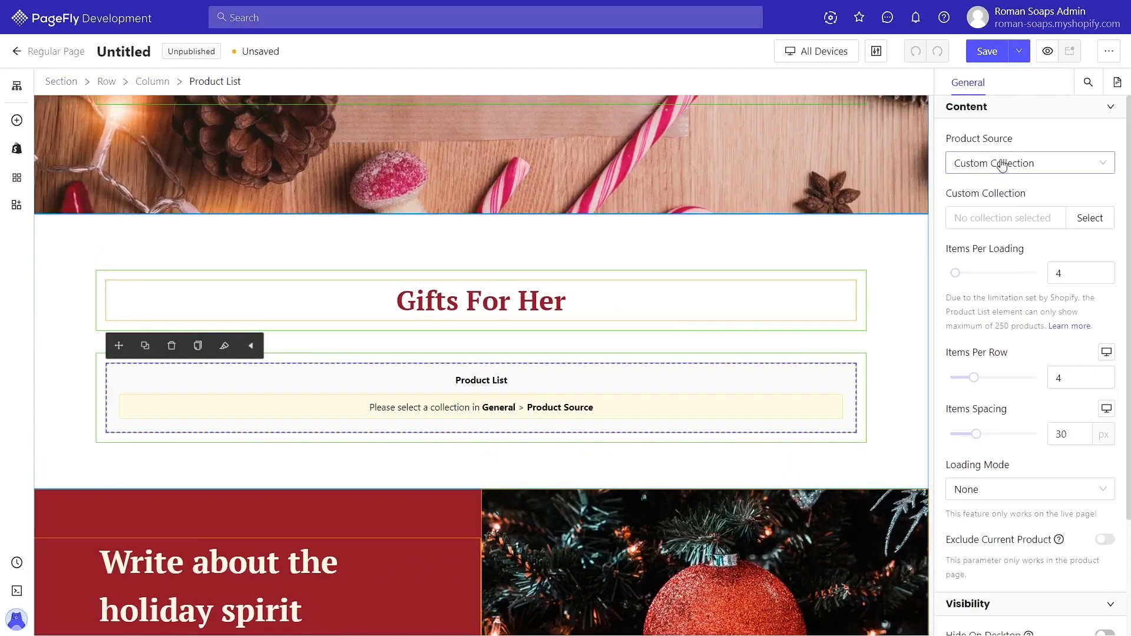
{"action": "left_click", "coordinate": [1088, 223]}
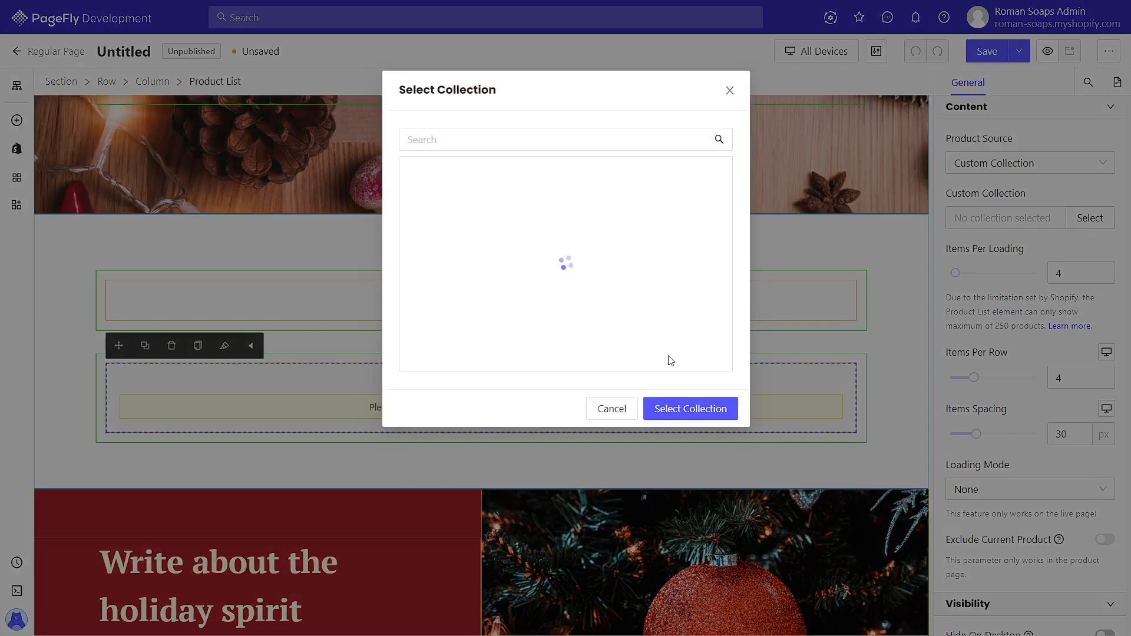
{"action": "left_click", "coordinate": [661, 404]}
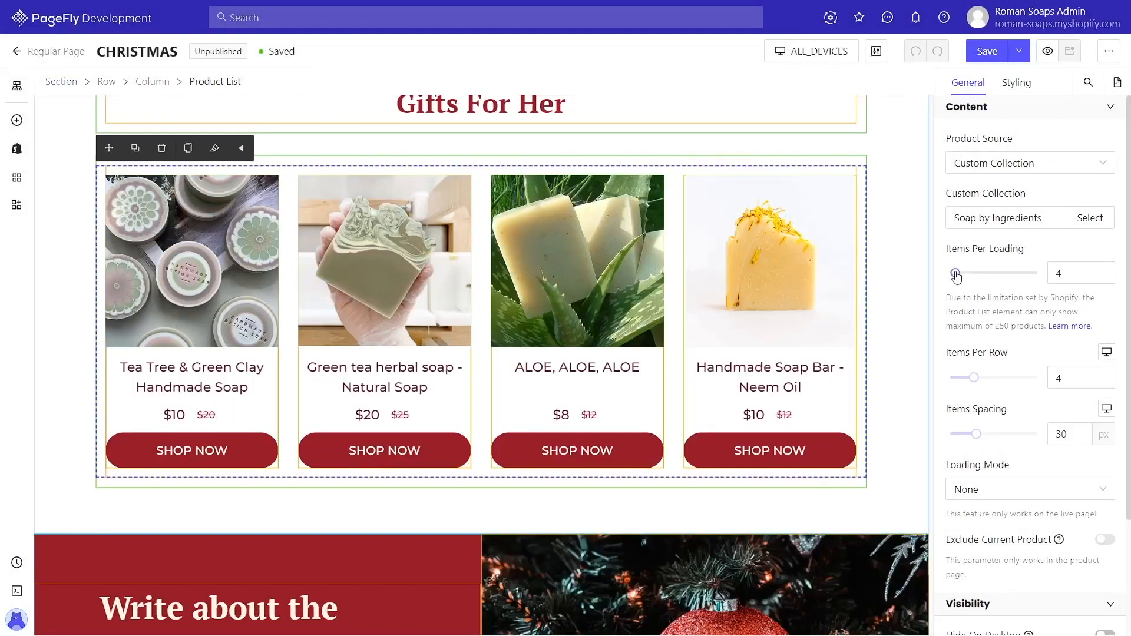
{"action": "left_click_drag", "start_coordinate": [955, 275], "coordinate": [960, 279]}
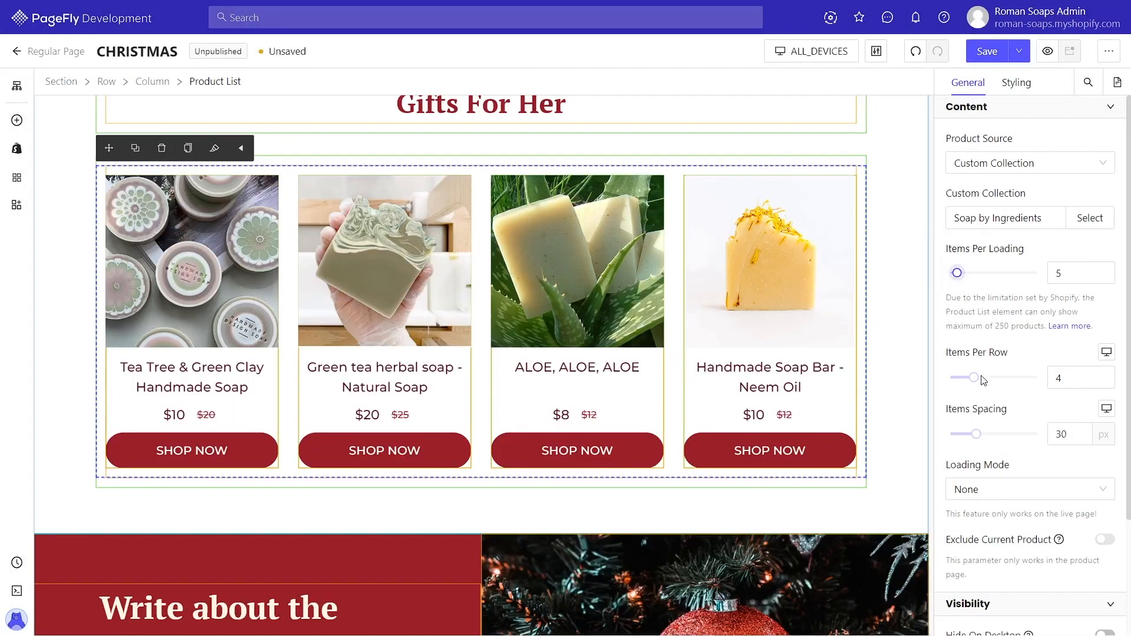
{"action": "mouse_move", "coordinate": [976, 384]}
{"action": "left_mouse_down"}
{"action": "mouse_move", "coordinate": [986, 386]}
{"action": "mouse_move", "coordinate": [972, 385]}
{"action": "left_mouse_up"}
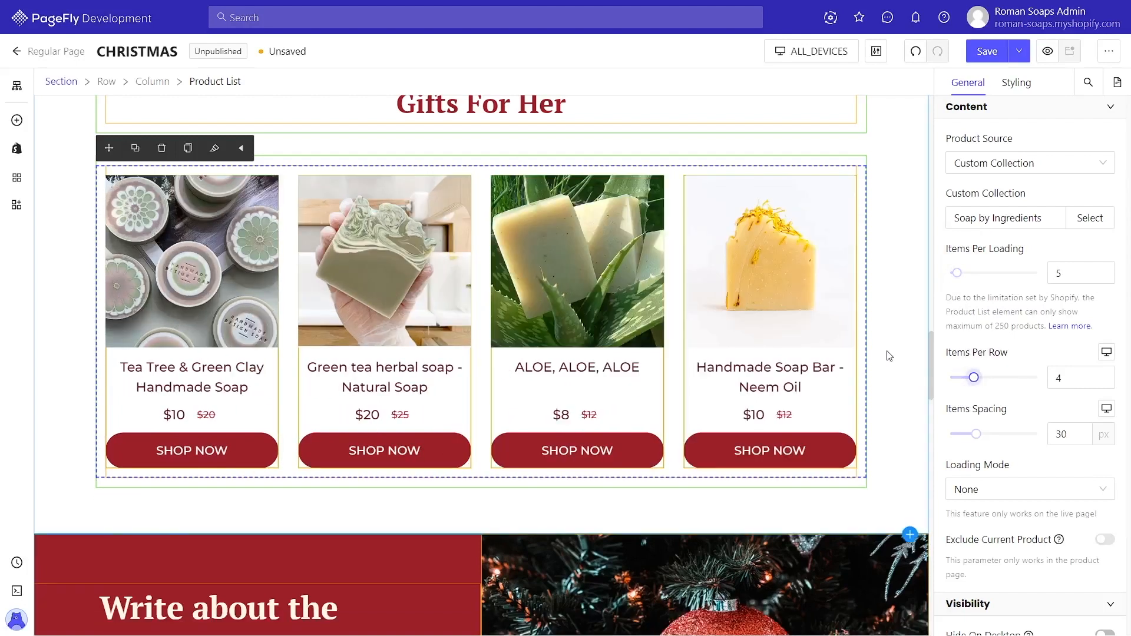
Step: Turn on badges for the product media and position them in the top-right corner
{"action": "left_click", "coordinate": [837, 283]}
{"action": "scroll", "coordinate": [1025, 330], "scroll_direction": "down", "scroll_amount": 10}
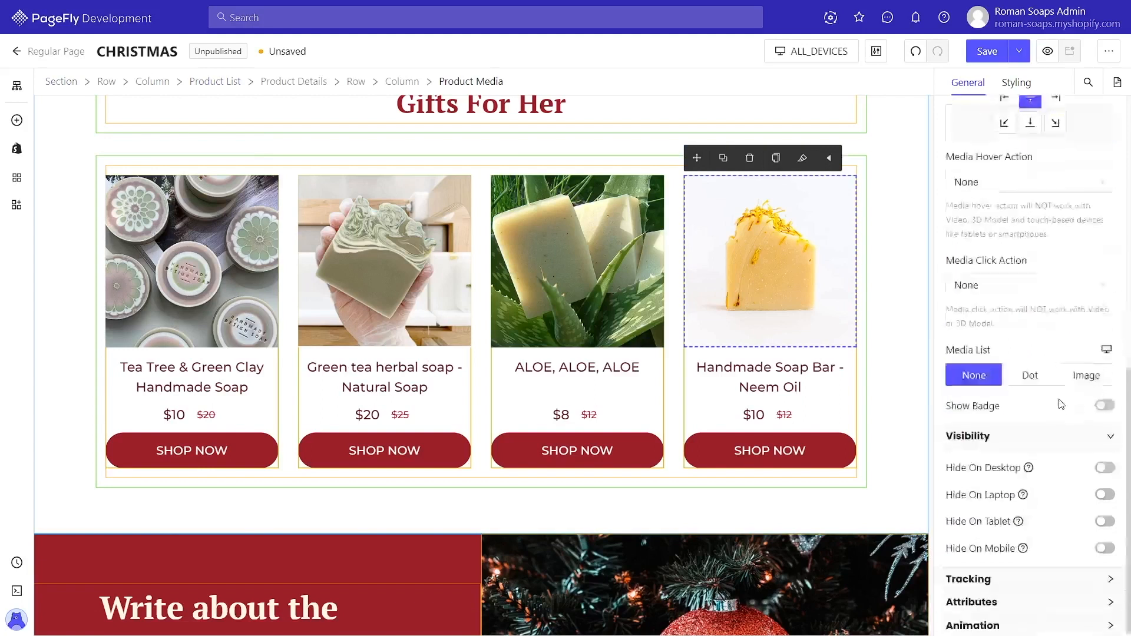
{"action": "left_click", "coordinate": [1105, 405]}
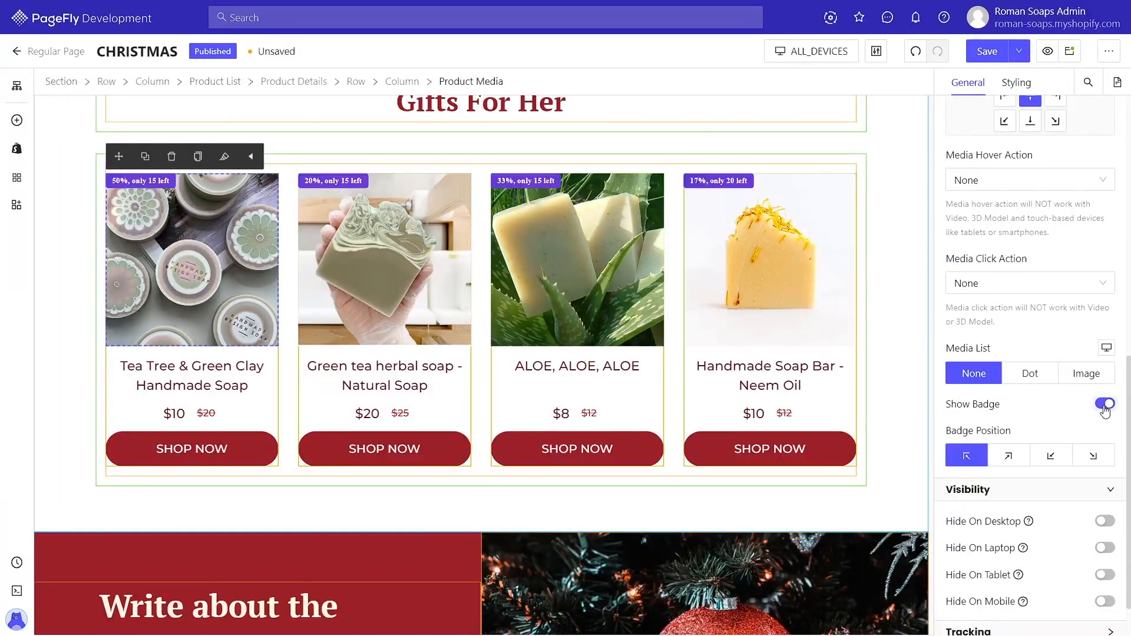
{"action": "left_click", "coordinate": [1011, 455]}
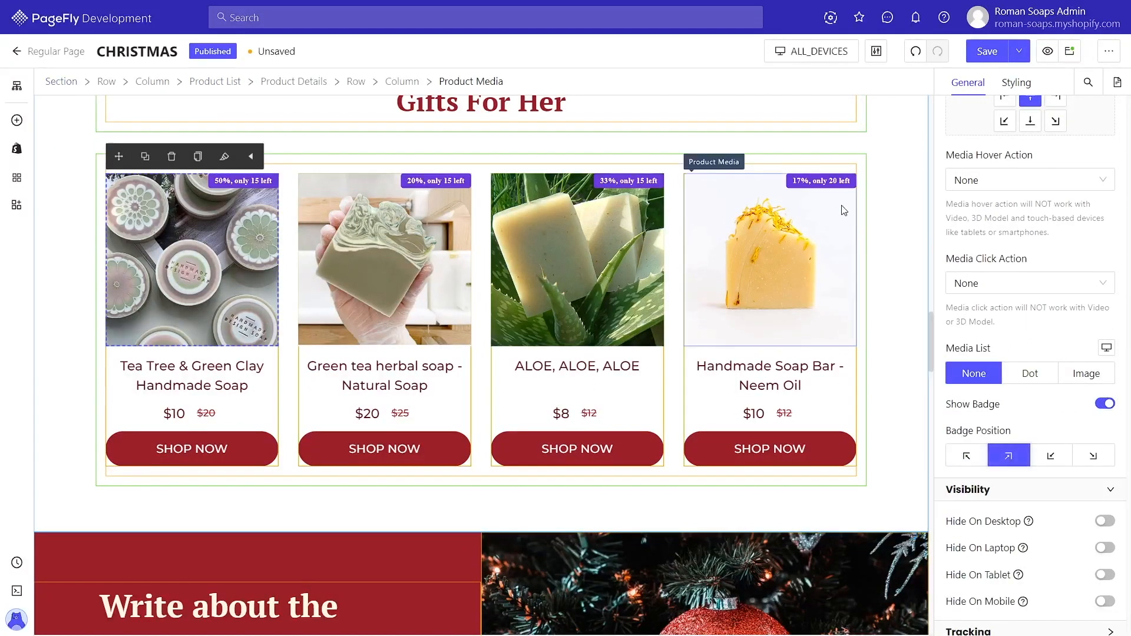
Step: Edit the product badge text to show only "{{discount}}%"
{"action": "left_click", "coordinate": [834, 183]}
{"action": "left_click", "coordinate": [950, 179]}
{"action": "left_click_drag", "start_coordinate": [1096, 168], "coordinate": [1038, 171]}
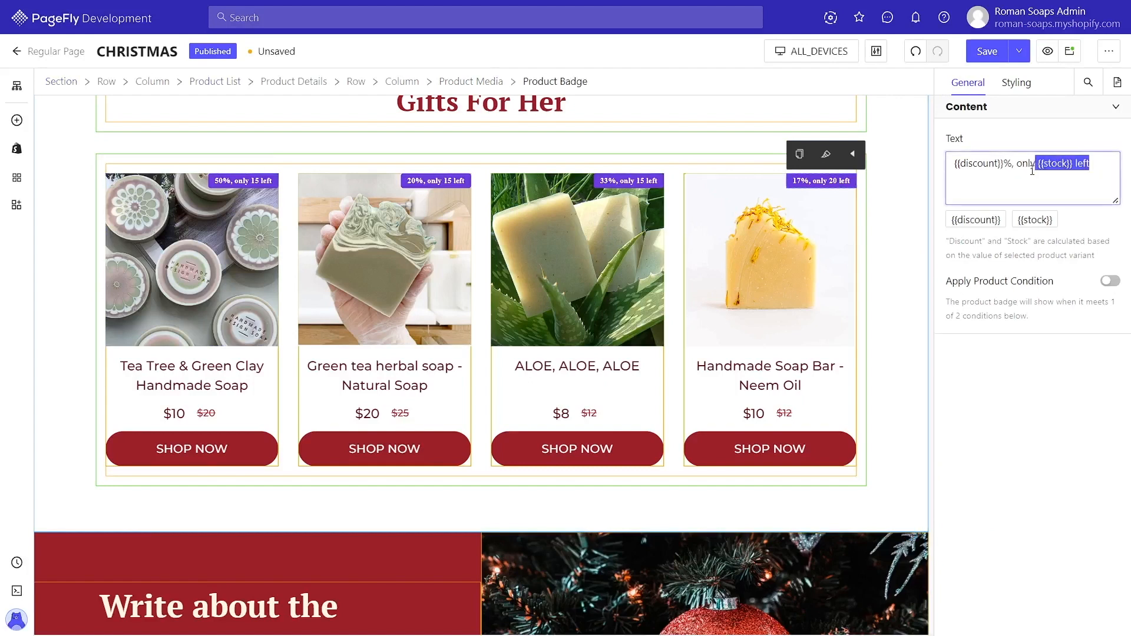
{"action": "key", "text": "BackSpace"}
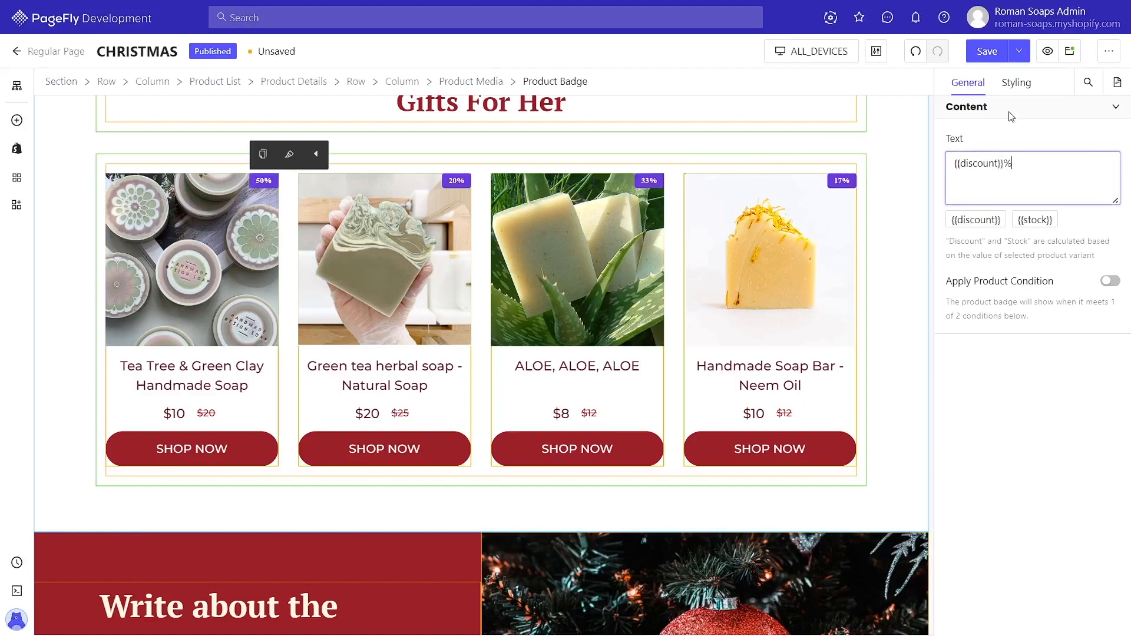
Step: Set the product badge background colour to A12A3A
{"action": "left_click", "coordinate": [1012, 95]}
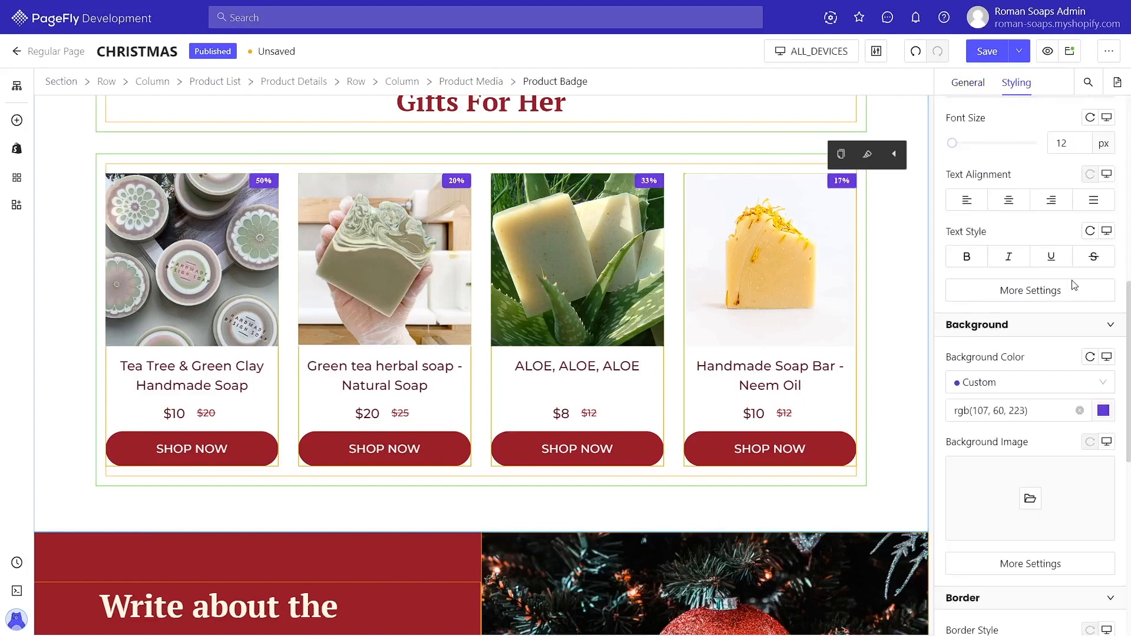
{"action": "left_click", "coordinate": [1104, 411]}
{"action": "left_click", "coordinate": [789, 485]}
{"action": "left_click_drag", "start_coordinate": [917, 330], "coordinate": [889, 345]}
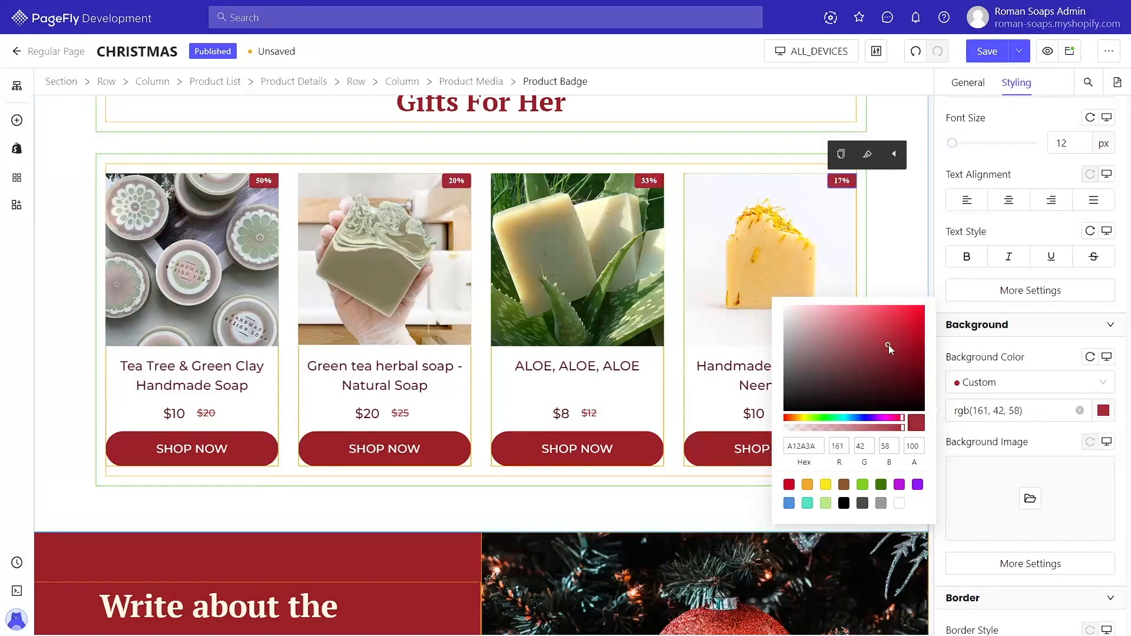
{"action": "left_click", "coordinate": [906, 283]}
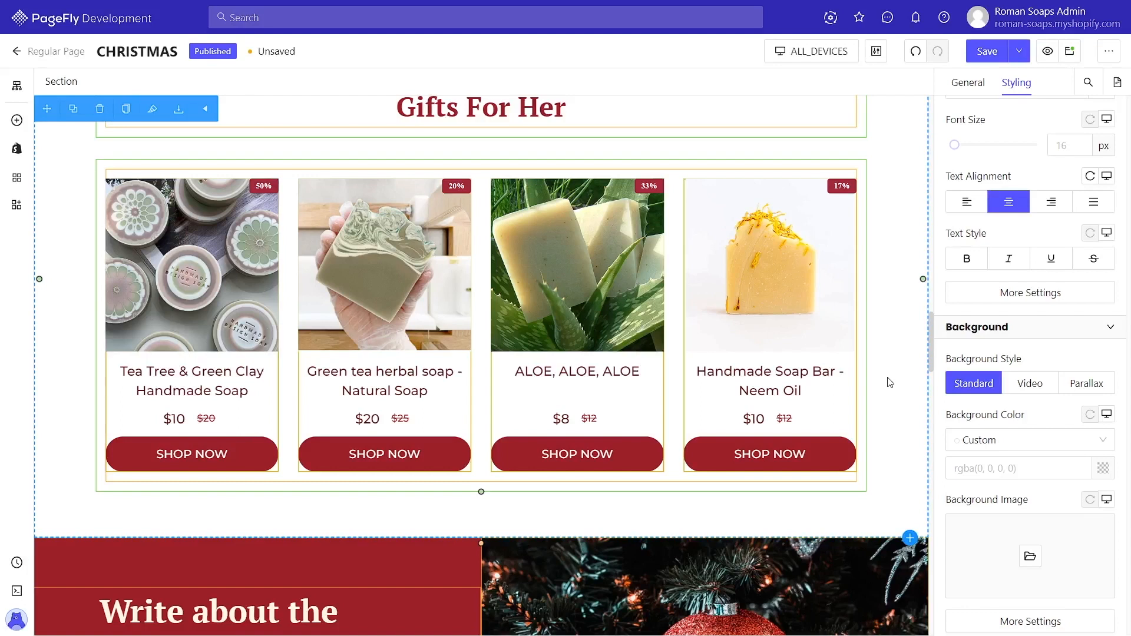
{"action": "scroll", "coordinate": [890, 383], "scroll_direction": "up", "scroll_amount": 2}
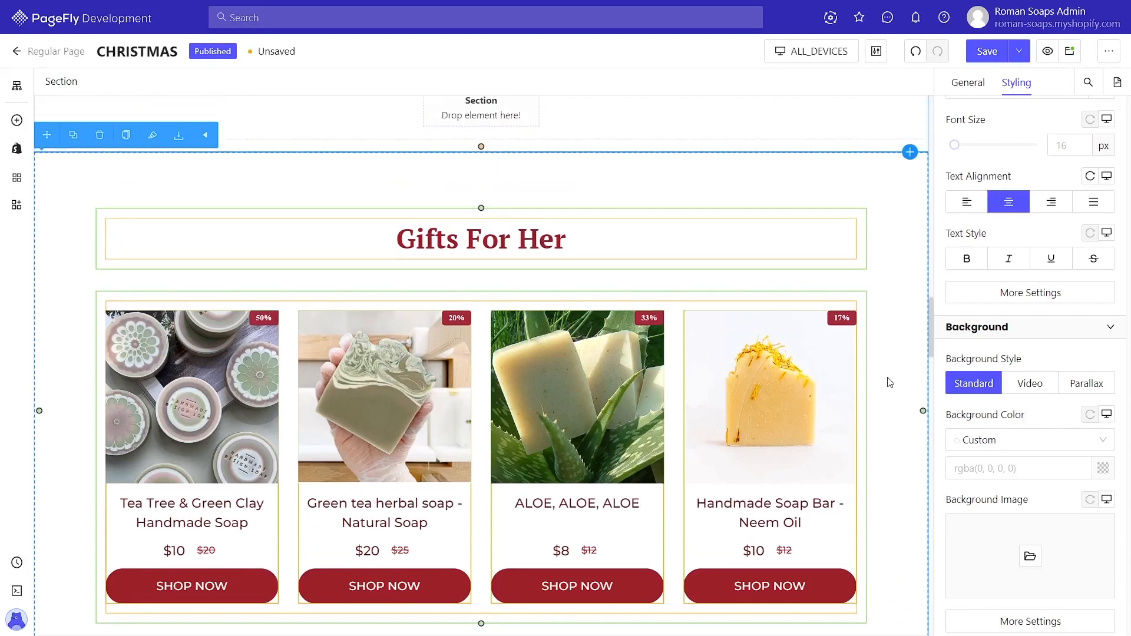
{"action": "left_click", "coordinate": [564, 242]}
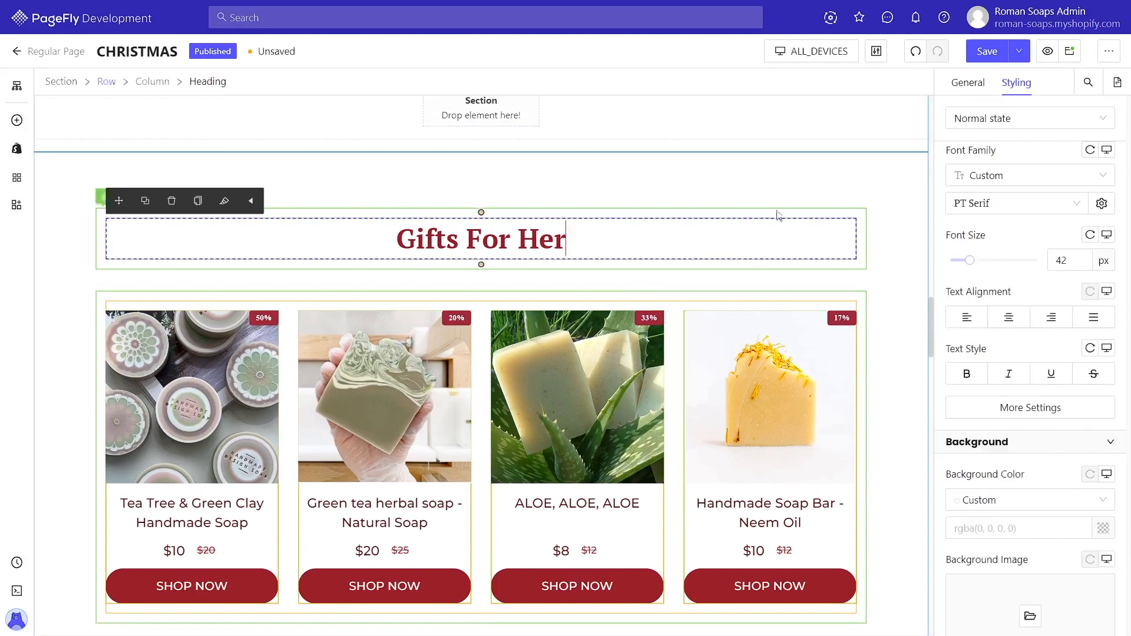
{"action": "left_click", "coordinate": [978, 89]}
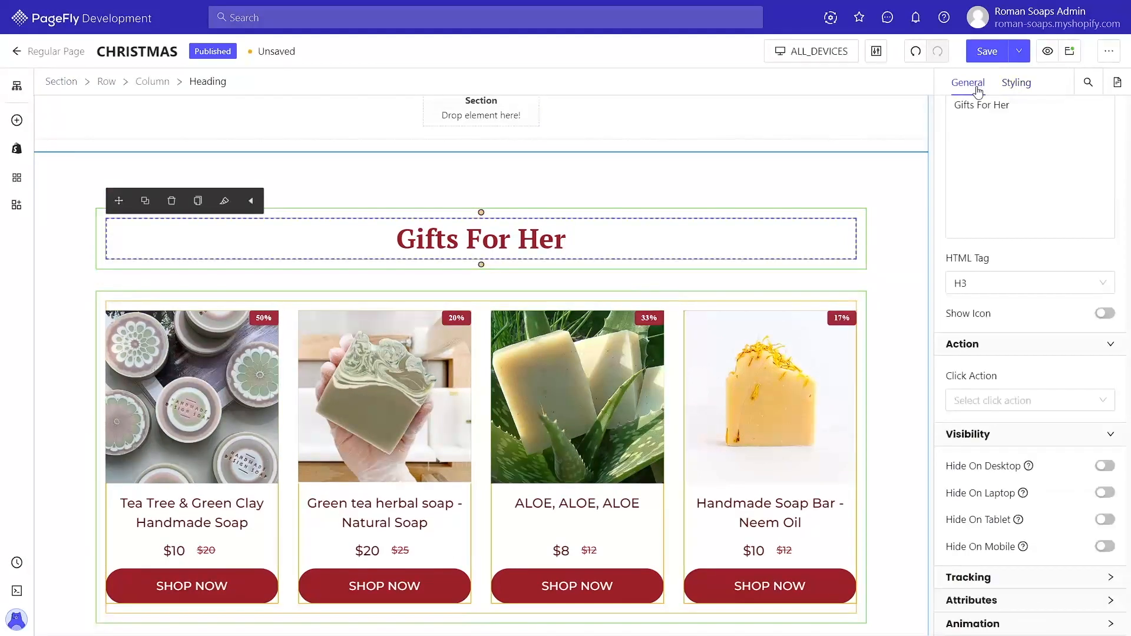
{"action": "left_click", "coordinate": [983, 623]}
{"action": "scroll", "coordinate": [990, 589], "scroll_direction": "down", "scroll_amount": 3}
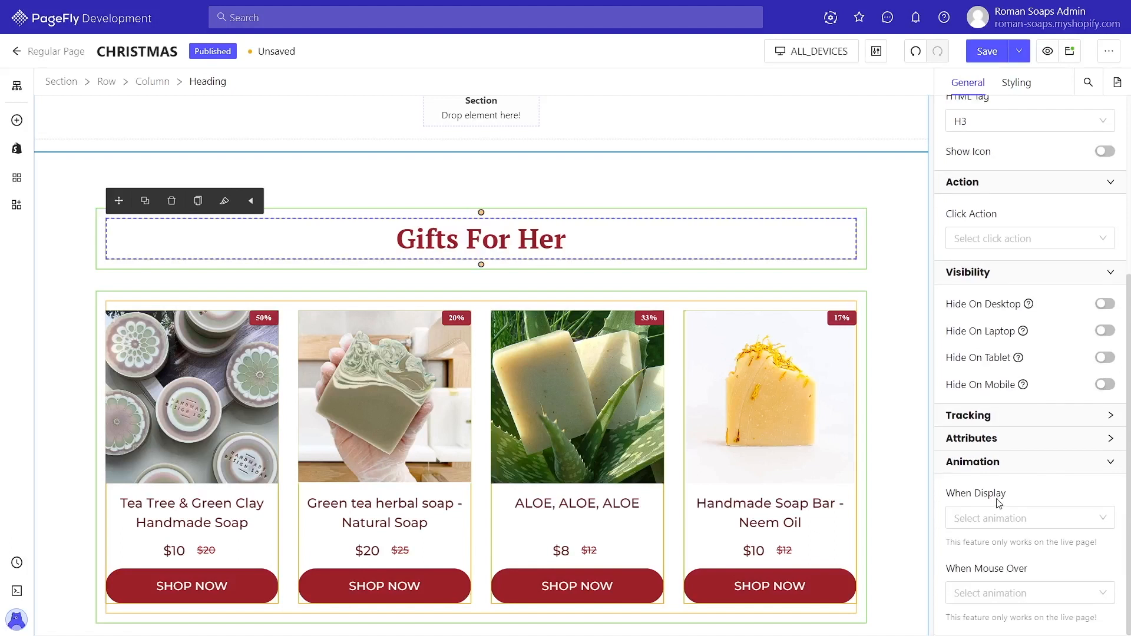
{"action": "left_click", "coordinate": [989, 517]}
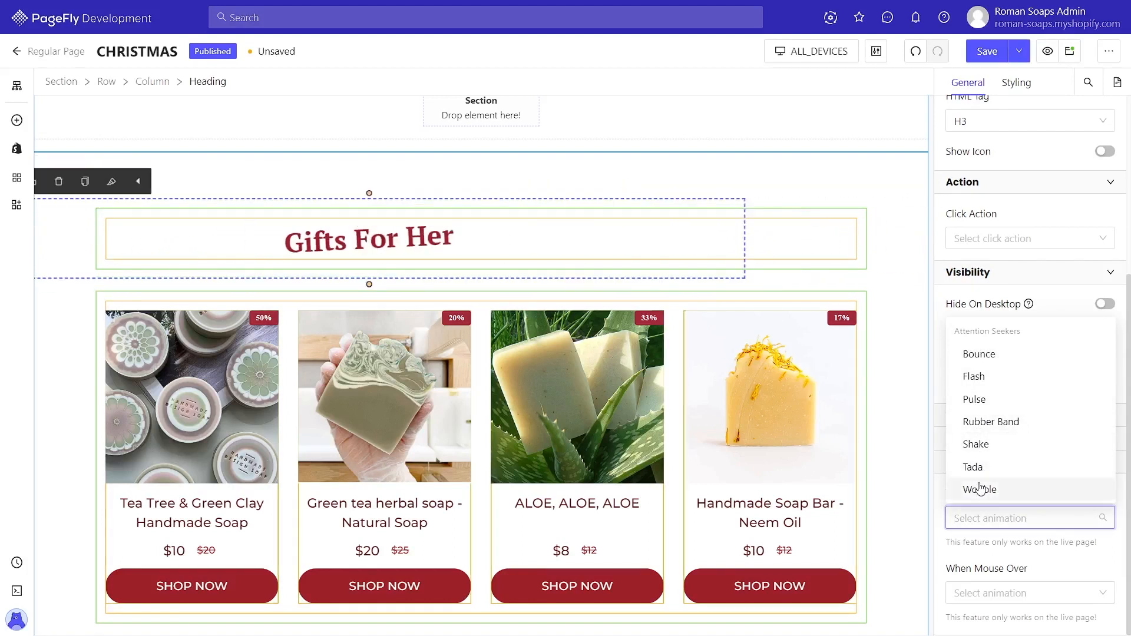
{"action": "left_click", "coordinate": [889, 333]}
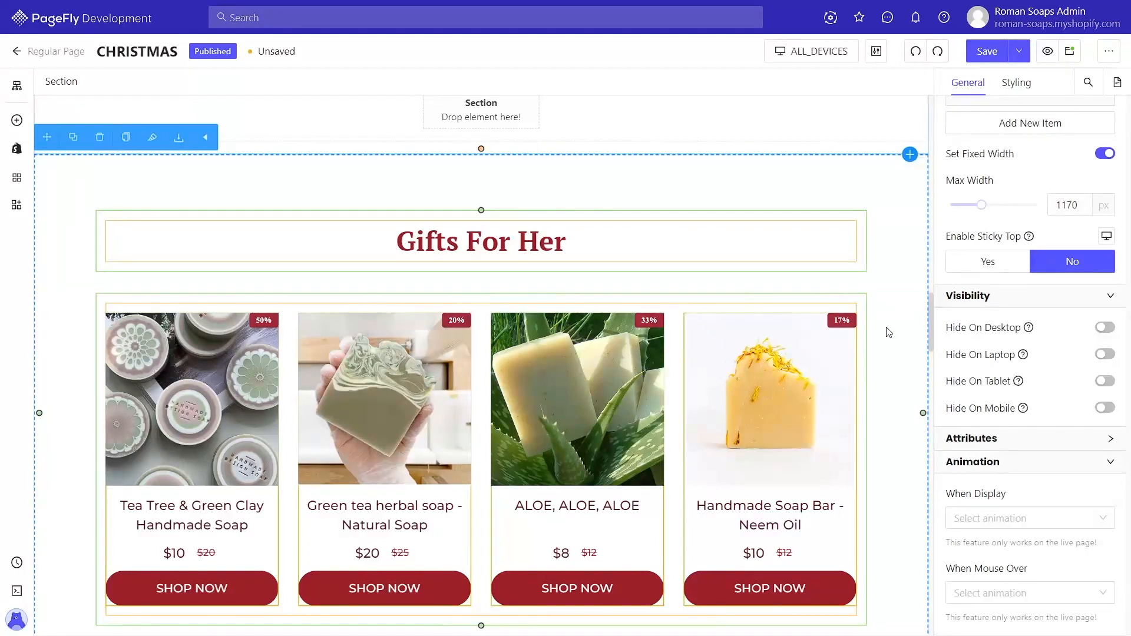
Step: Insert the pre-made Avado section from the Featured Product category below the Gifts For Her list
{"action": "scroll", "coordinate": [889, 333], "scroll_direction": "down", "scroll_amount": 5}
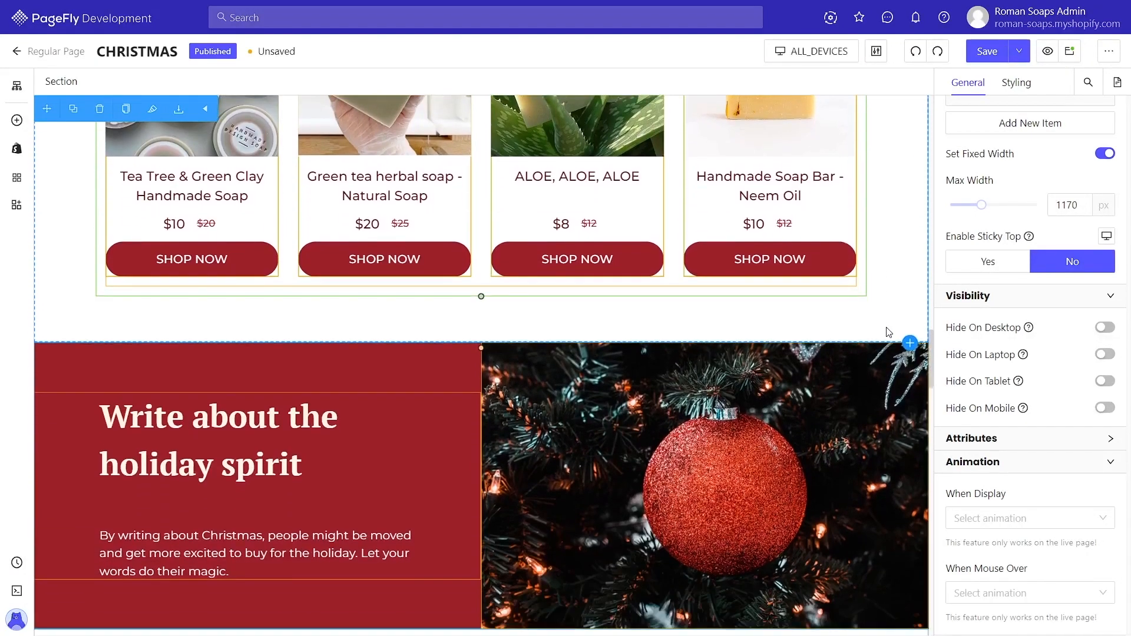
{"action": "scroll", "coordinate": [889, 332], "scroll_direction": "down", "scroll_amount": 1}
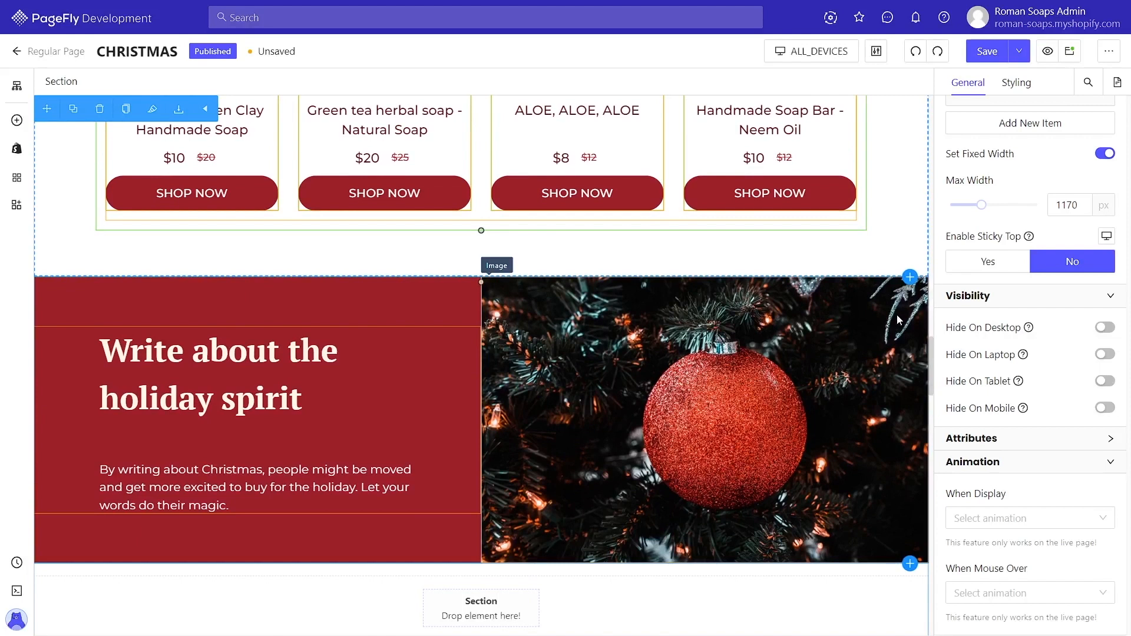
{"action": "left_click", "coordinate": [909, 277]}
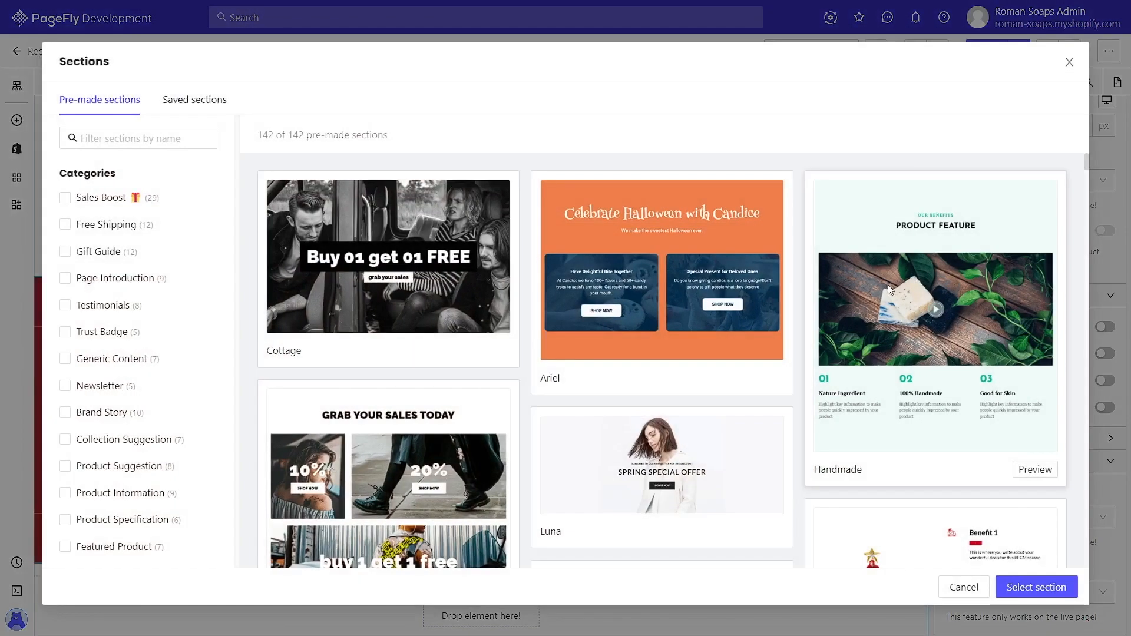
{"action": "left_click", "coordinate": [125, 551]}
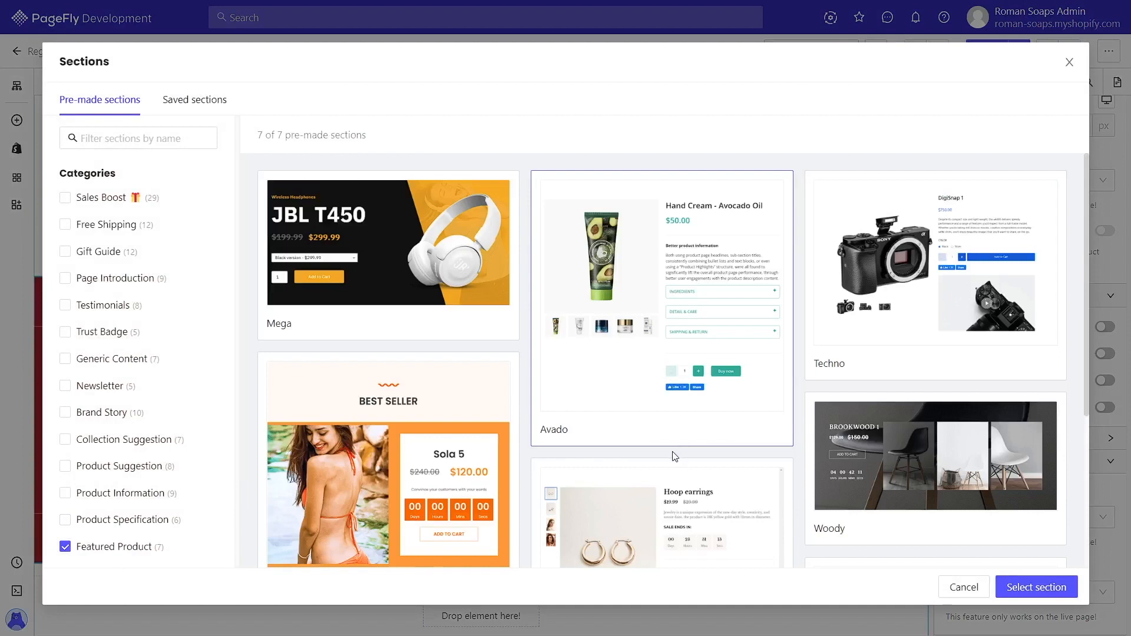
{"action": "mouse_move", "coordinate": [642, 391]}
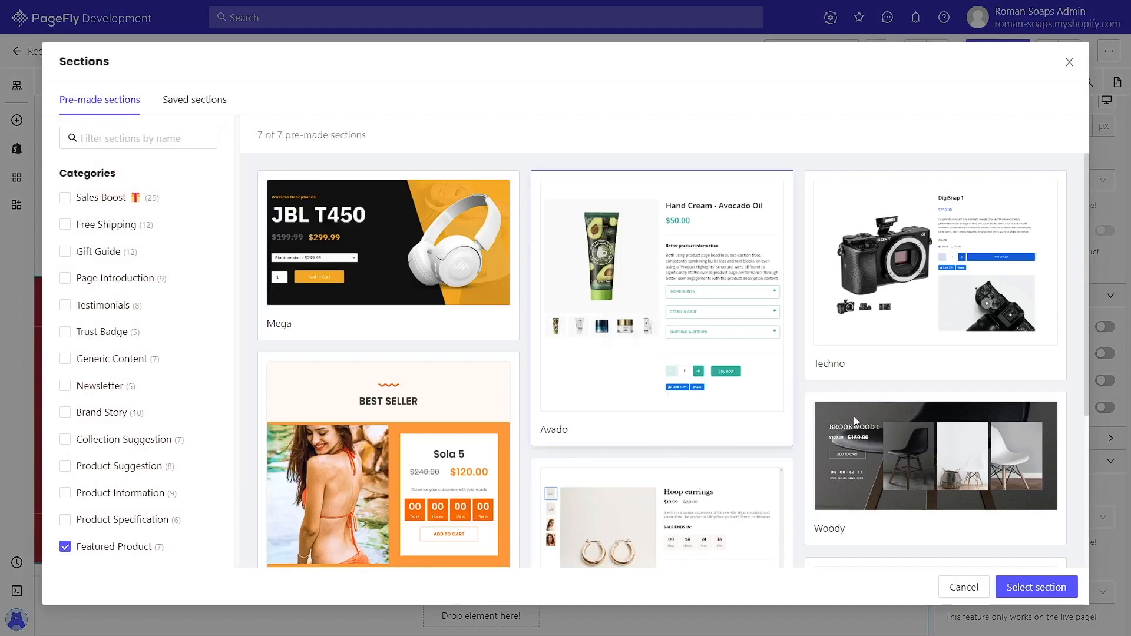
{"action": "left_click", "coordinate": [1036, 587]}
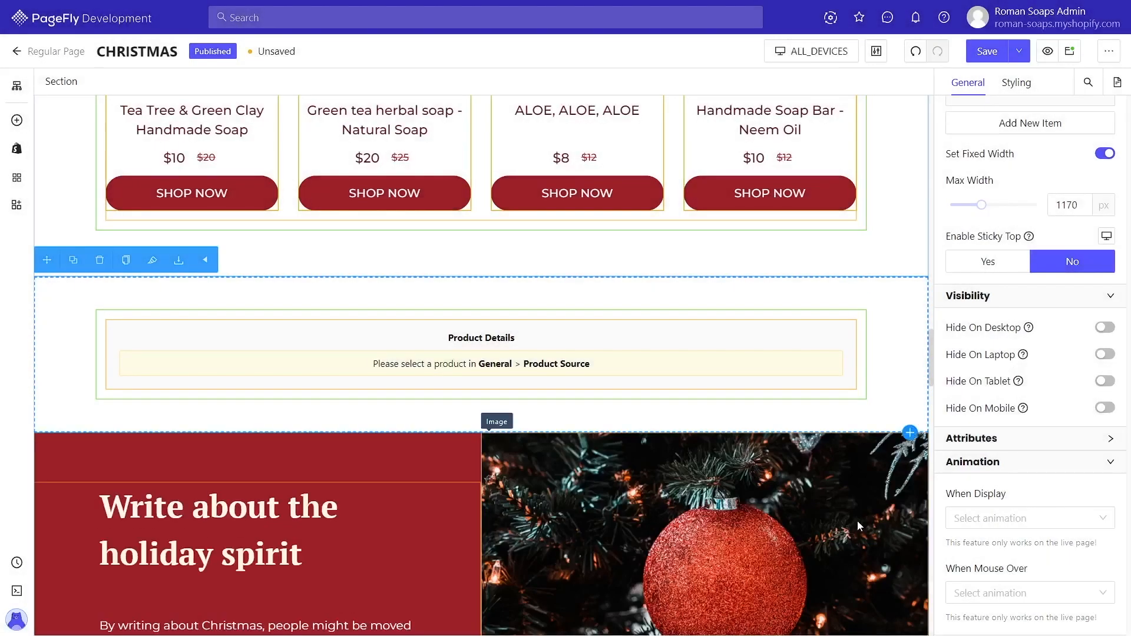
Step: Set the new product details element's custom product to ALOE, ALOE, ALOE
{"action": "left_click", "coordinate": [786, 378]}
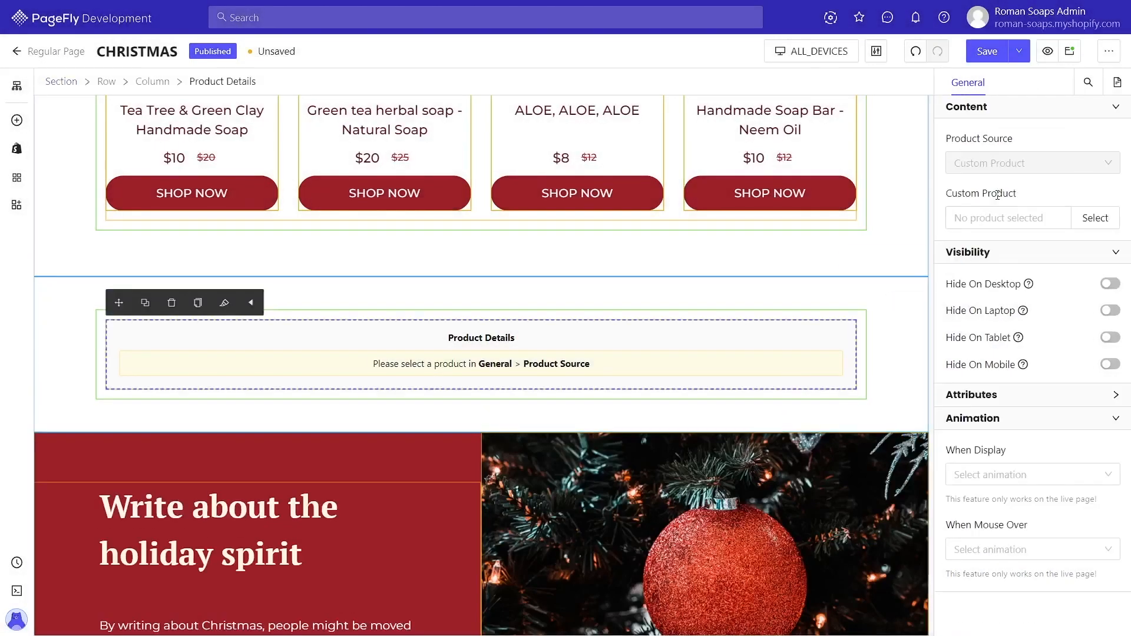
{"action": "left_click", "coordinate": [1087, 215]}
{"action": "left_click", "coordinate": [489, 187]}
{"action": "left_click", "coordinate": [695, 409]}
{"action": "scroll", "coordinate": [781, 483], "scroll_direction": "down", "scroll_amount": 2}
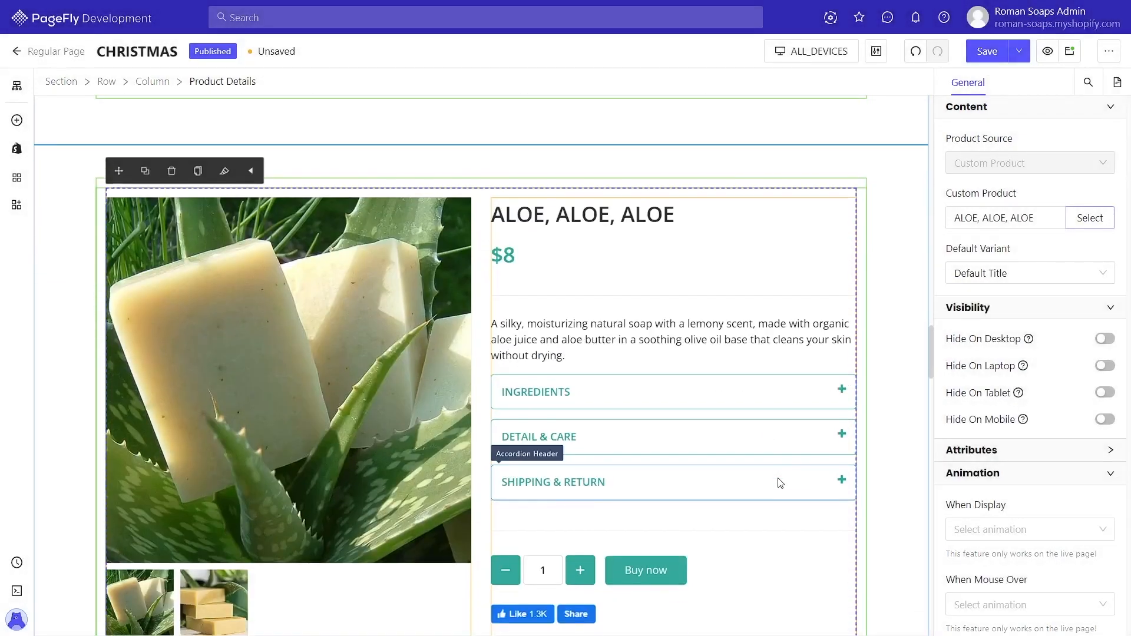
{"action": "scroll", "coordinate": [780, 483], "scroll_direction": "down", "scroll_amount": 1}
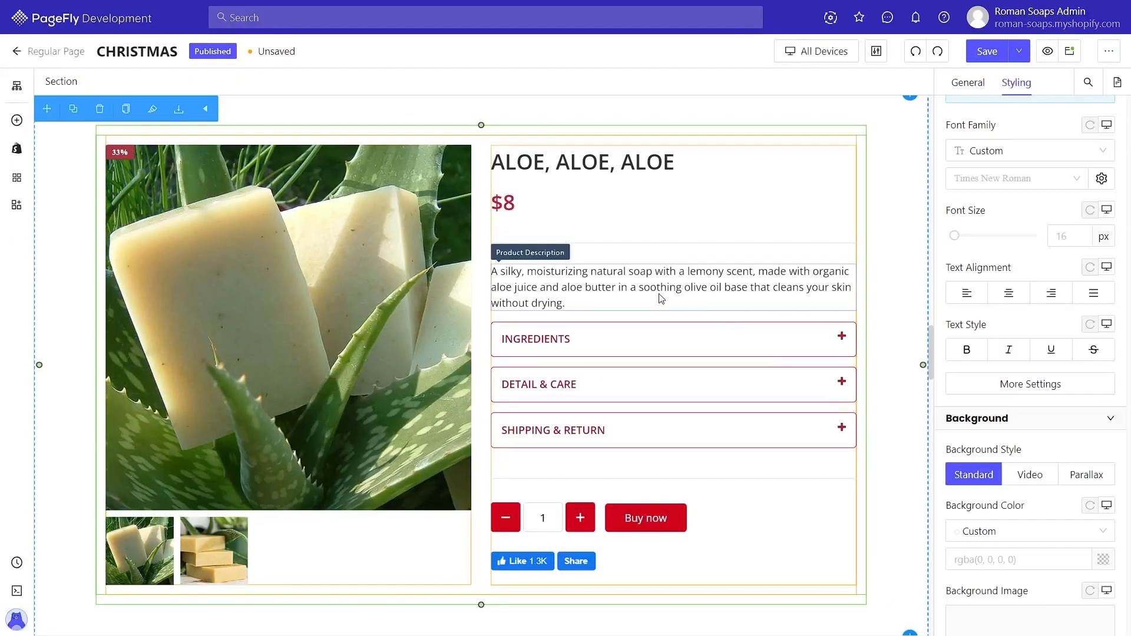
Step: Inspect the inserted product section's price and the surrounding page sections
{"action": "left_click", "coordinate": [663, 293]}
{"action": "left_click", "coordinate": [707, 237]}
{"action": "left_click", "coordinate": [728, 210]}
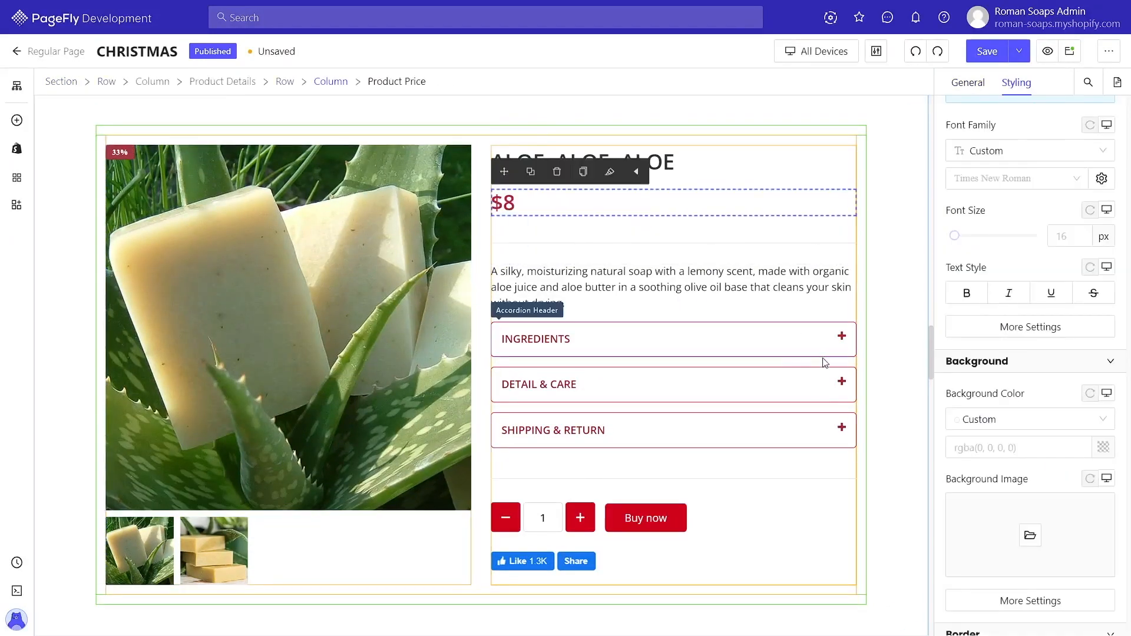
{"action": "scroll", "coordinate": [675, 449], "scroll_direction": "down", "scroll_amount": 6}
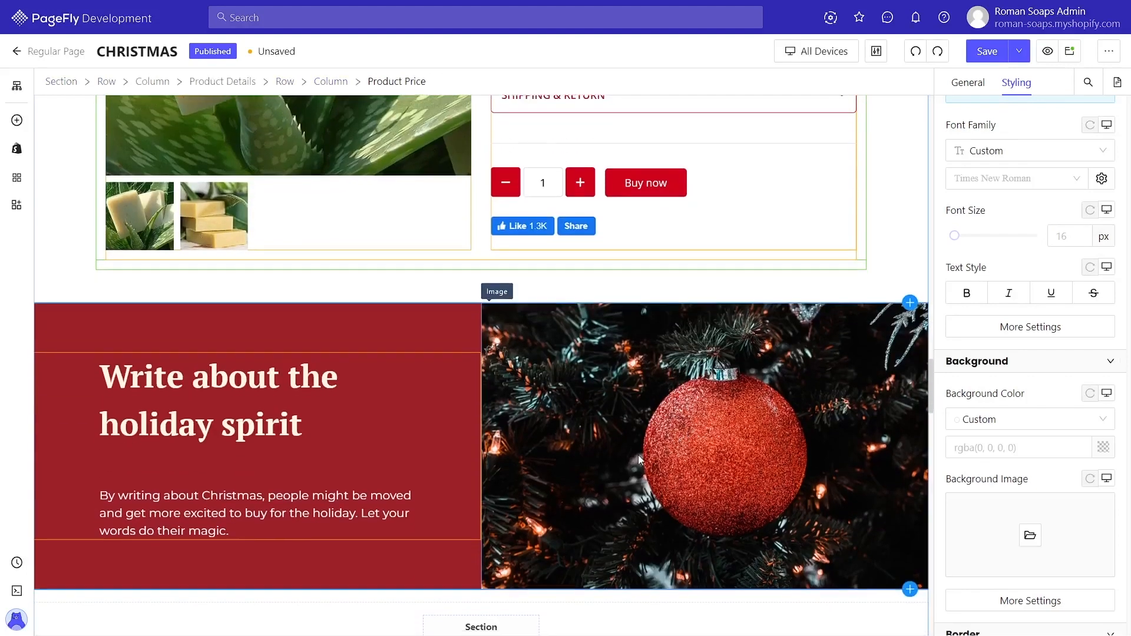
{"action": "scroll", "coordinate": [503, 385], "scroll_direction": "up", "scroll_amount": 6}
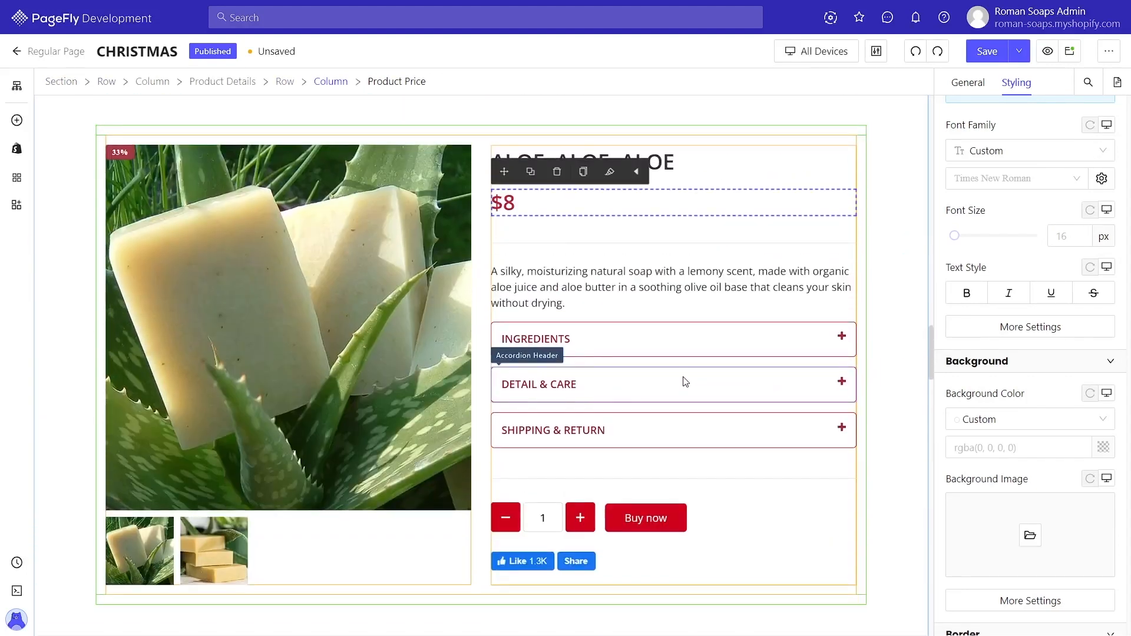
{"action": "scroll", "coordinate": [803, 379], "scroll_direction": "up", "scroll_amount": 6}
{"action": "scroll", "coordinate": [805, 378], "scroll_direction": "up", "scroll_amount": 2}
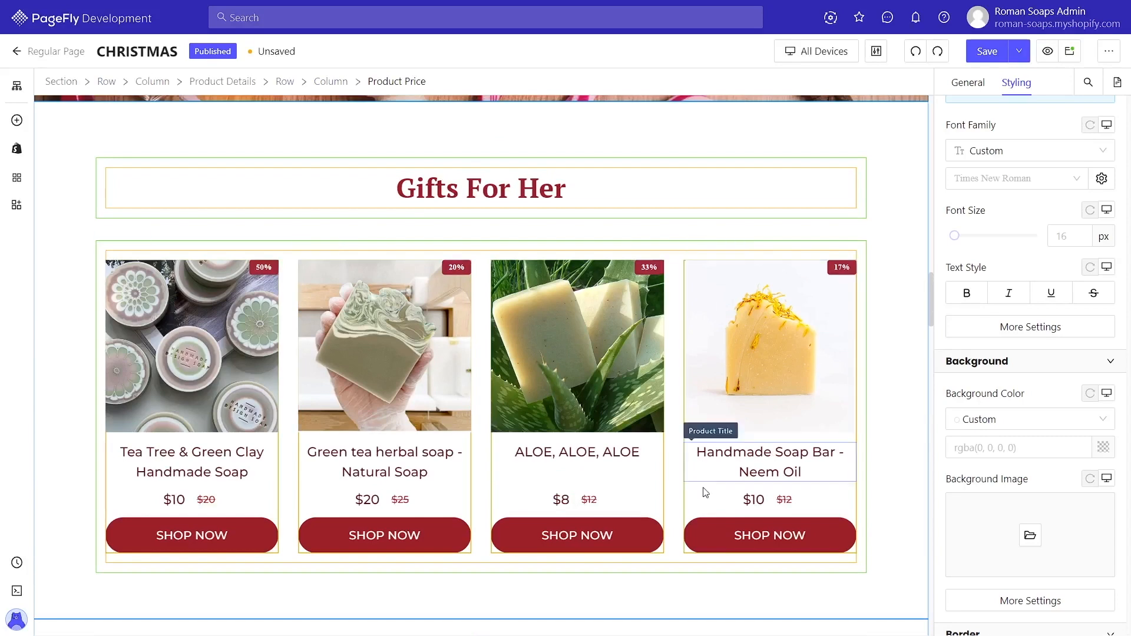
{"action": "left_click", "coordinate": [882, 356]}
{"action": "scroll", "coordinate": [884, 358], "scroll_direction": "down", "scroll_amount": 5}
{"action": "scroll", "coordinate": [886, 360], "scroll_direction": "down", "scroll_amount": 17}
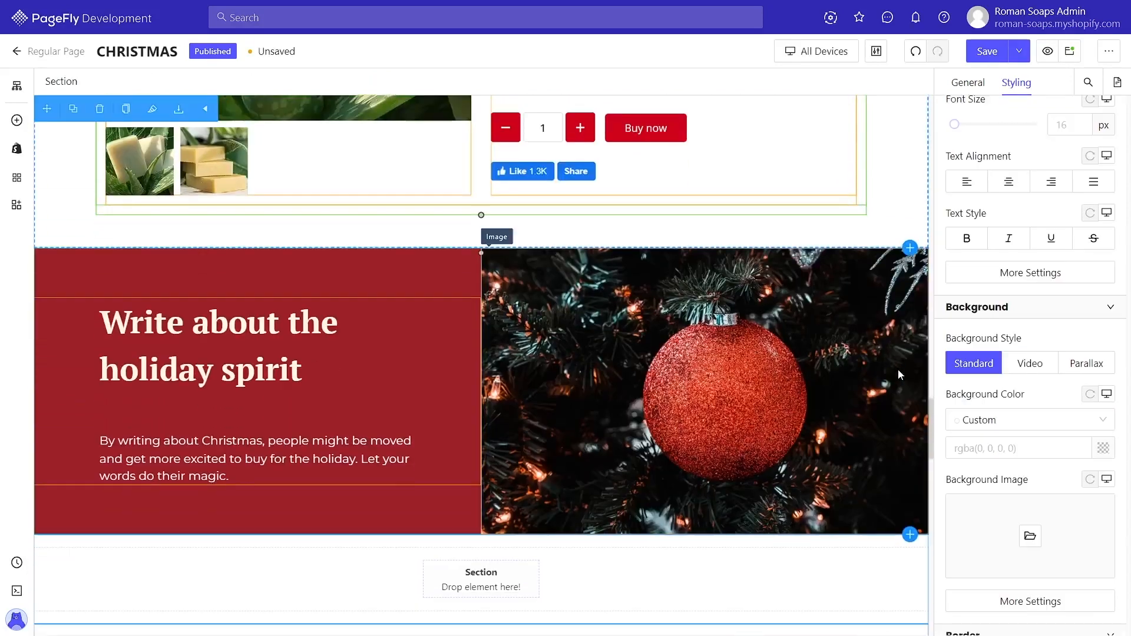
{"action": "scroll", "coordinate": [865, 380], "scroll_direction": "down", "scroll_amount": 1}
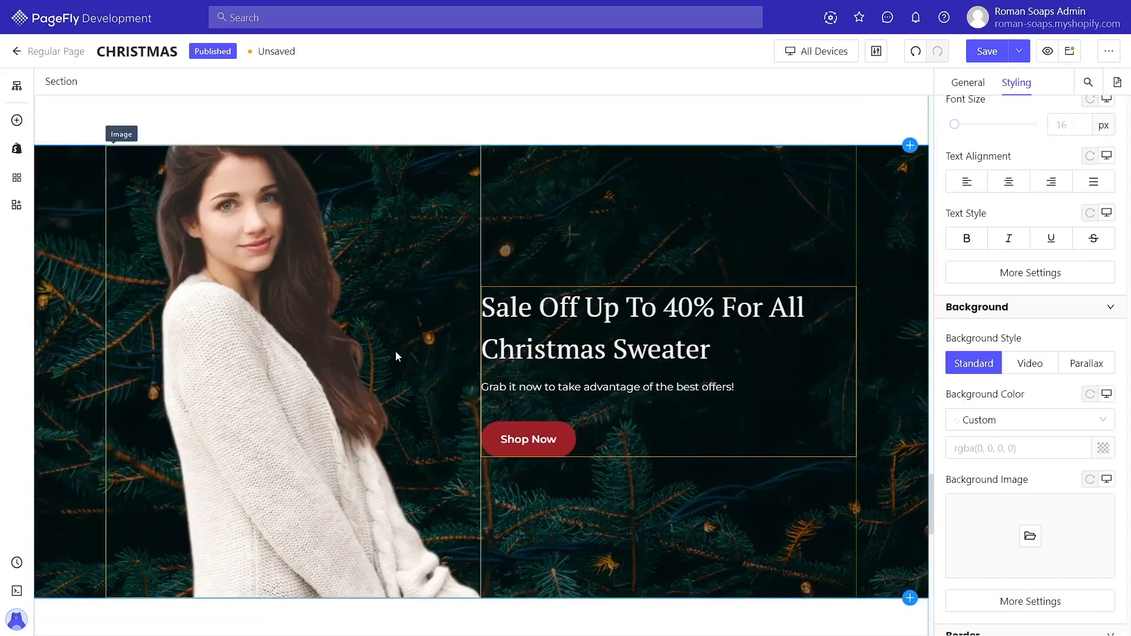
Step: Change the Christmas sweater section's background to Parallax using the red image 12
{"action": "left_click", "coordinate": [709, 330]}
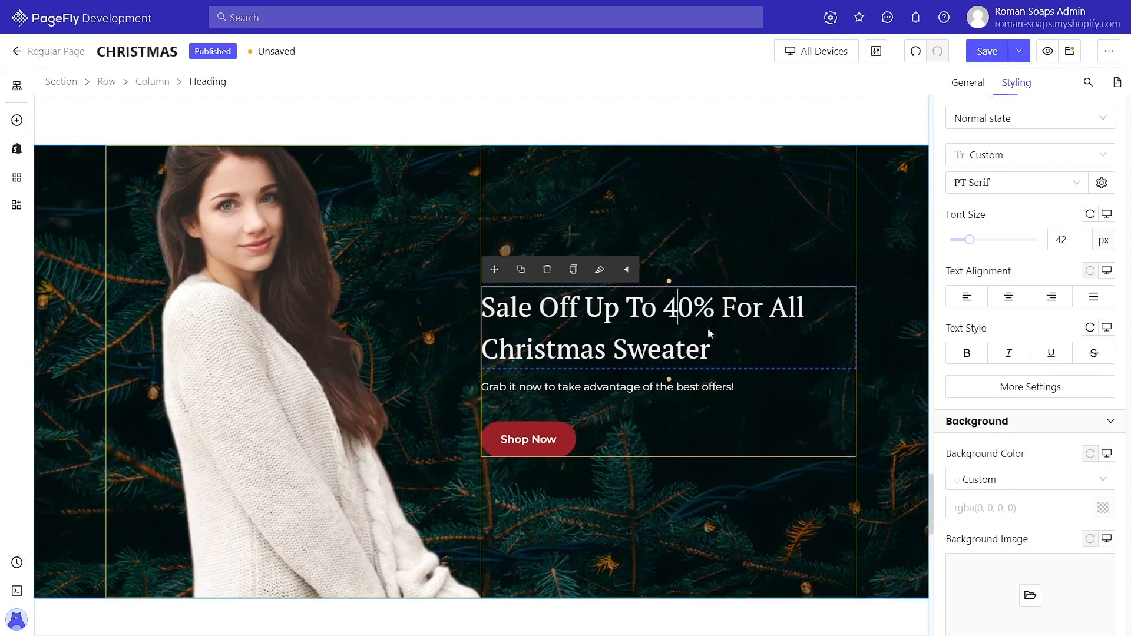
{"action": "left_click", "coordinate": [762, 408]}
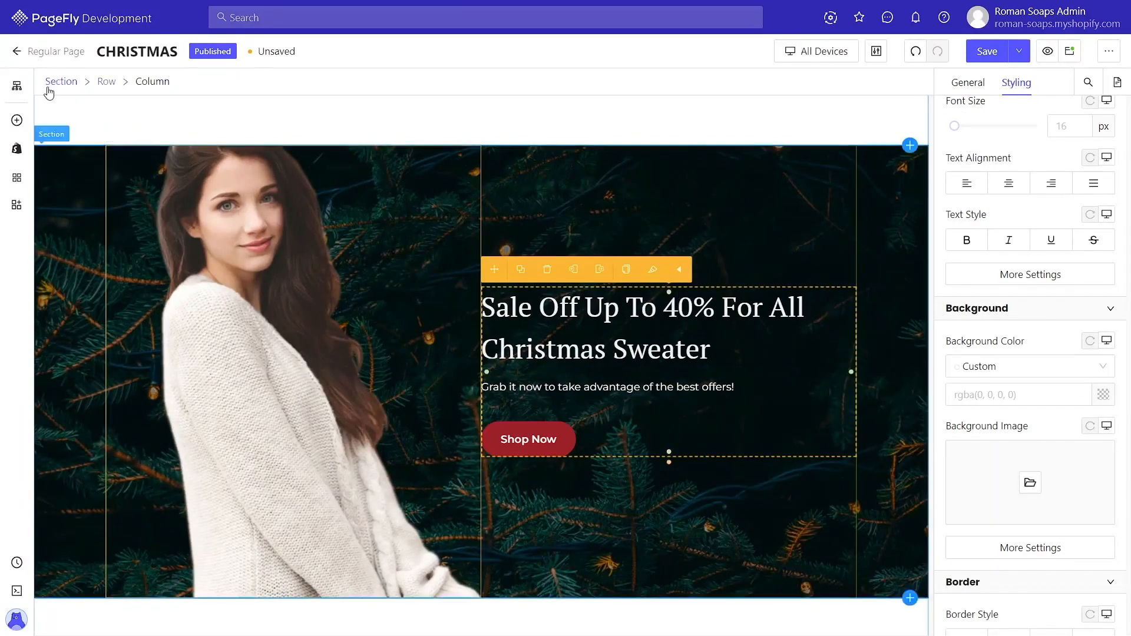
{"action": "left_click", "coordinate": [64, 83]}
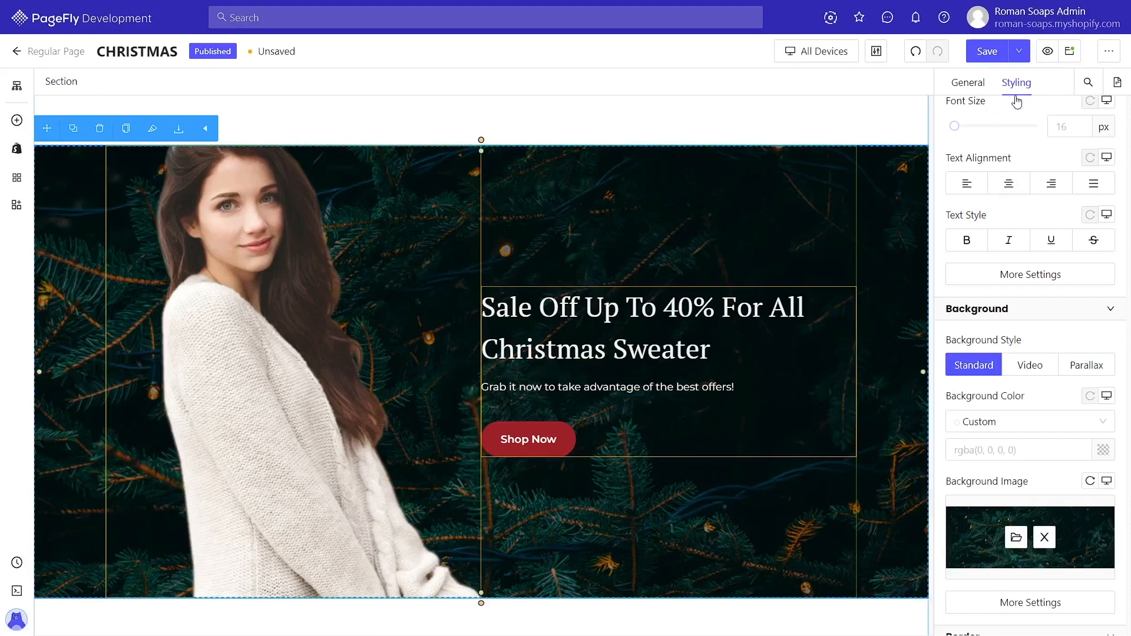
{"action": "scroll", "coordinate": [1054, 348], "scroll_direction": "down", "scroll_amount": 1}
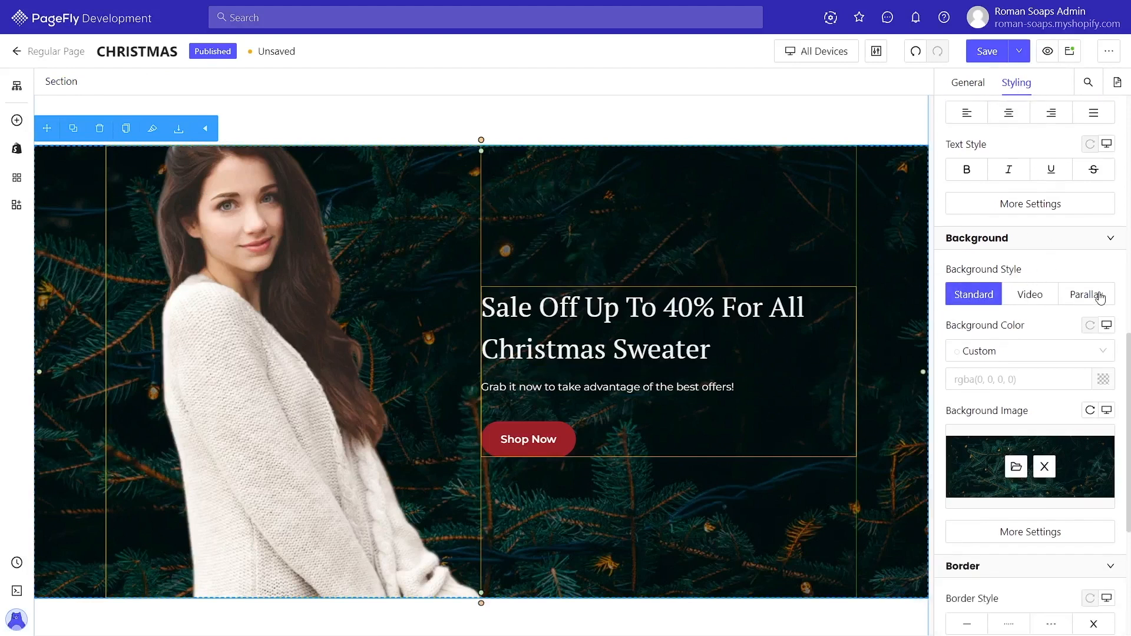
{"action": "left_click", "coordinate": [1096, 296]}
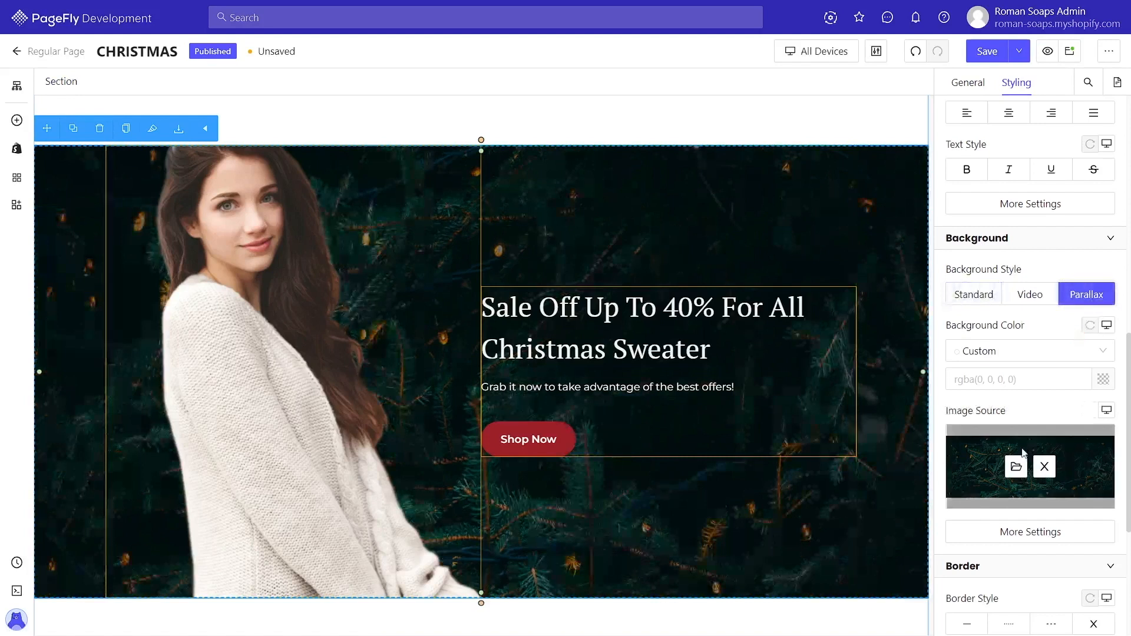
{"action": "left_click", "coordinate": [1023, 473]}
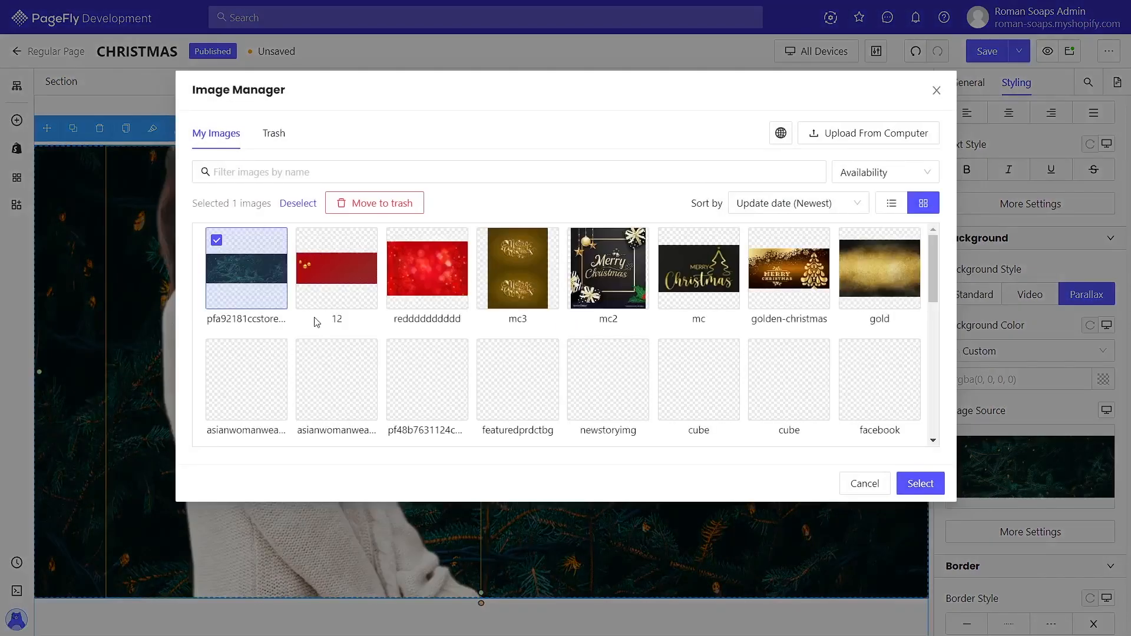
{"action": "left_click", "coordinate": [331, 288]}
{"action": "left_click", "coordinate": [909, 485]}
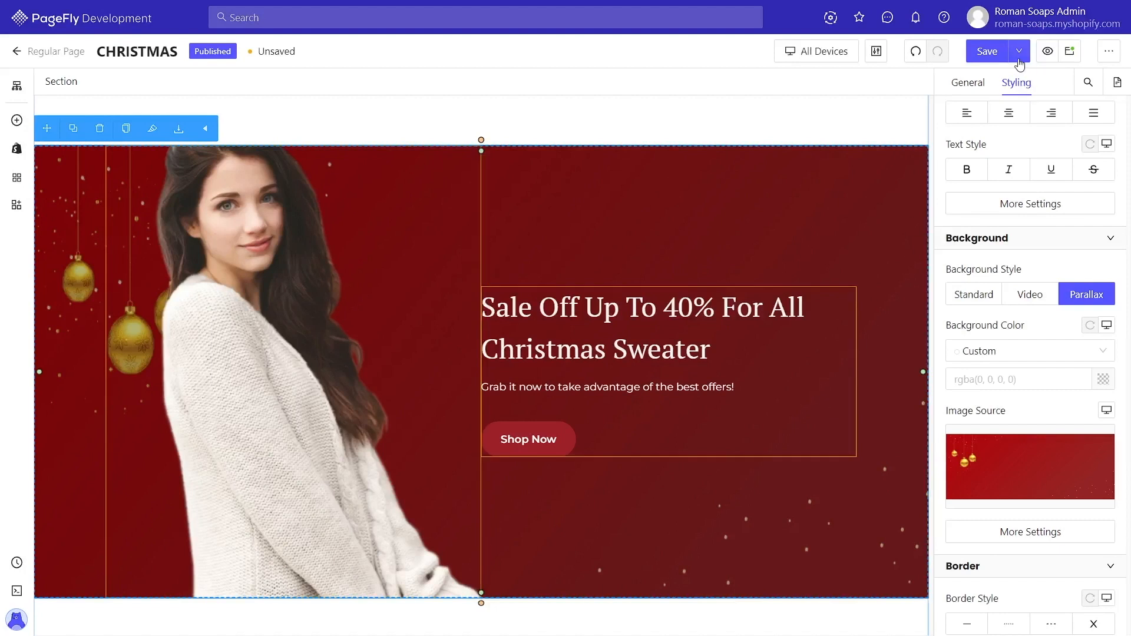
Step: Save and publish the page
{"action": "left_click", "coordinate": [1019, 51]}
{"action": "left_click", "coordinate": [990, 79]}
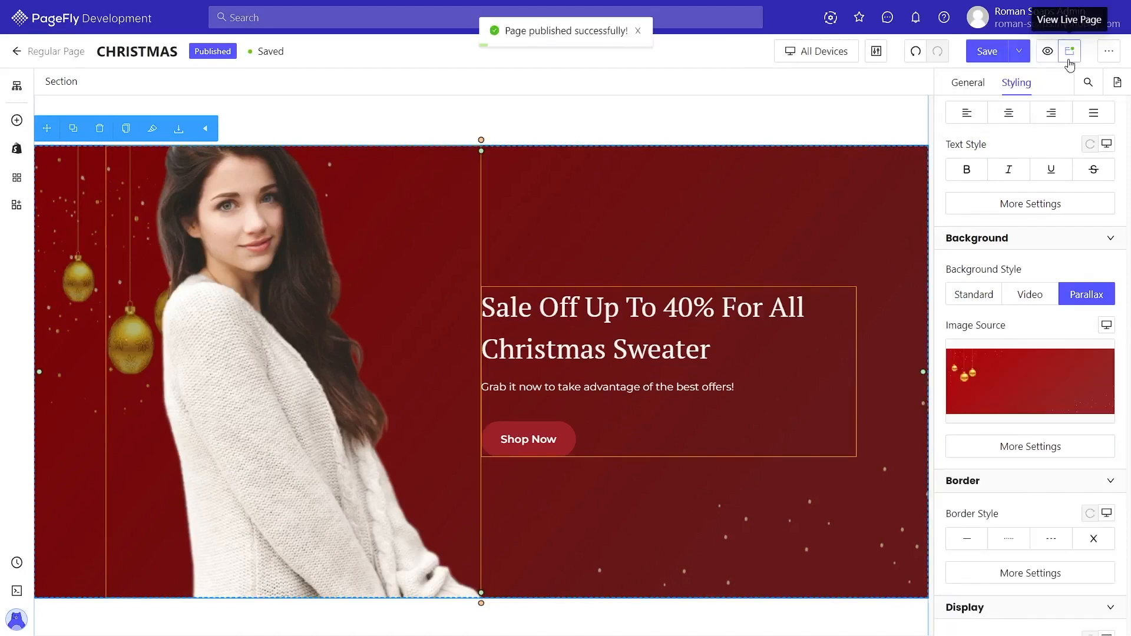
Step: Open the live page and scroll through its sections to review the changes
{"action": "left_click", "coordinate": [1070, 51]}
{"action": "scroll", "coordinate": [995, 439], "scroll_direction": "down", "scroll_amount": 20}
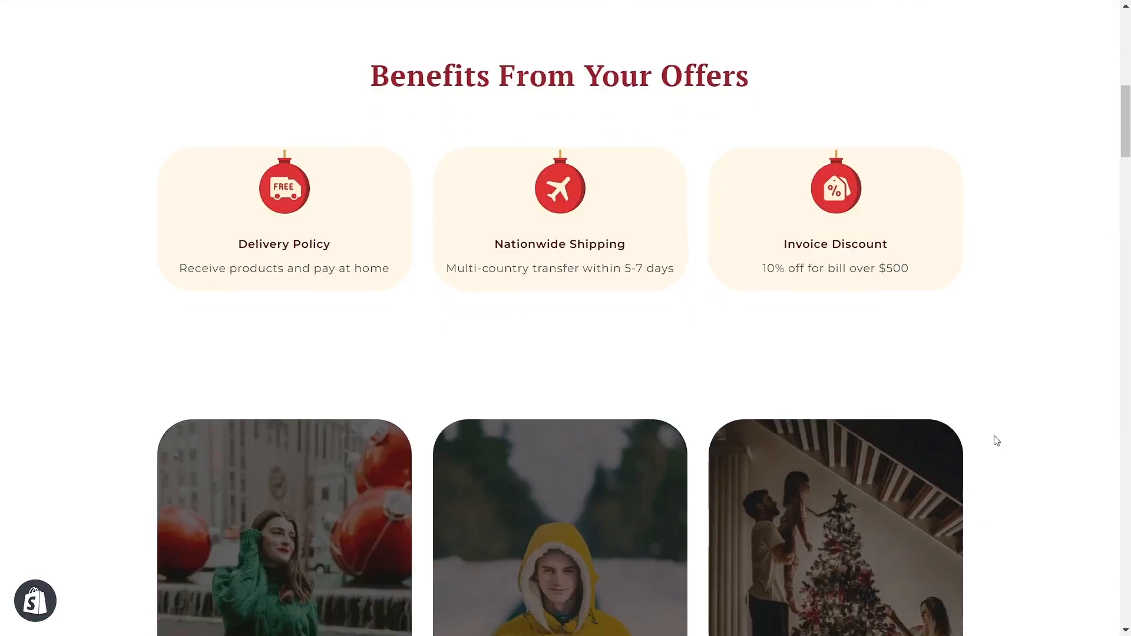
{"action": "scroll", "coordinate": [995, 440], "scroll_direction": "down", "scroll_amount": 20}
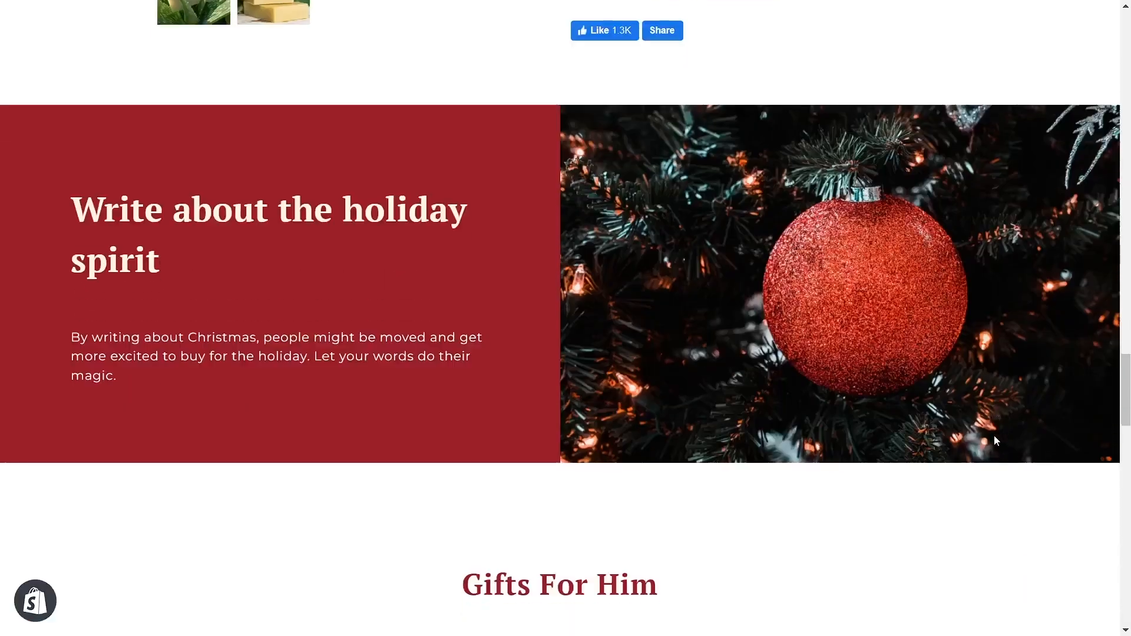
{"action": "scroll", "coordinate": [994, 436], "scroll_direction": "up", "scroll_amount": 2}
{"action": "scroll", "coordinate": [994, 435], "scroll_direction": "down", "scroll_amount": 2}
{"action": "scroll", "coordinate": [526, 291], "scroll_direction": "up", "scroll_amount": 3}
{"action": "scroll", "coordinate": [415, 372], "scroll_direction": "down", "scroll_amount": 2}
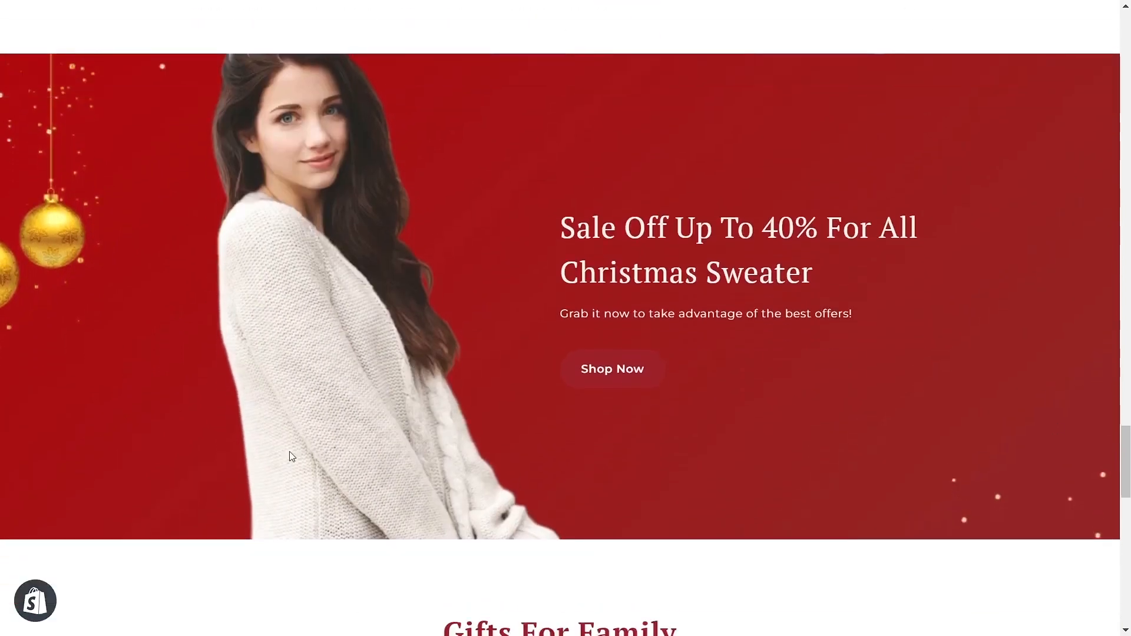
{"action": "scroll", "coordinate": [473, 276], "scroll_direction": "up", "scroll_amount": 3}
{"action": "scroll", "coordinate": [473, 278], "scroll_direction": "down", "scroll_amount": 2}
{"action": "scroll", "coordinate": [475, 279], "scroll_direction": "down", "scroll_amount": 1}
{"action": "scroll", "coordinate": [475, 279], "scroll_direction": "up", "scroll_amount": 3}
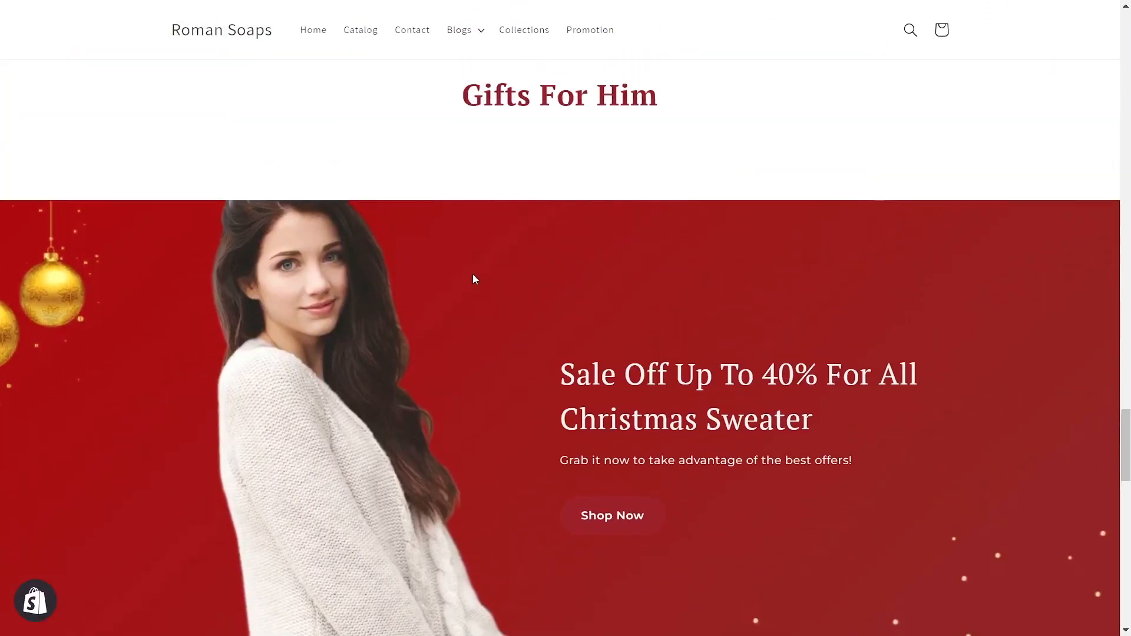
{"action": "scroll", "coordinate": [475, 279], "scroll_direction": "down", "scroll_amount": 5}
{"action": "scroll", "coordinate": [473, 275], "scroll_direction": "up", "scroll_amount": 4}
{"action": "scroll", "coordinate": [473, 276], "scroll_direction": "down", "scroll_amount": 2}
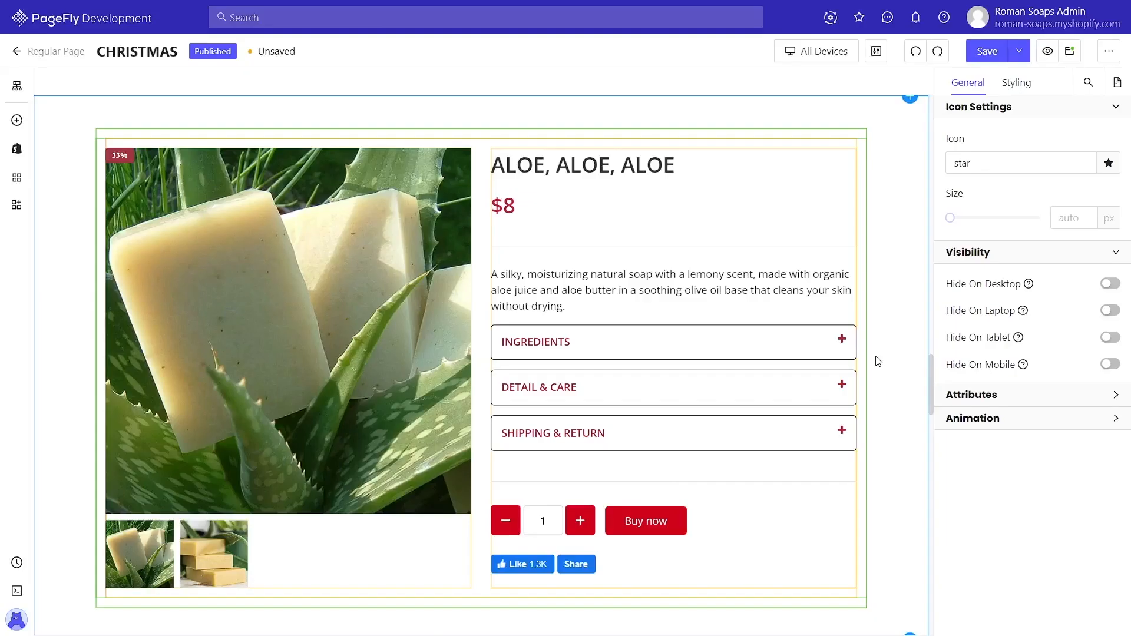
{"action": "scroll", "coordinate": [878, 361], "scroll_direction": "down", "scroll_amount": 20}
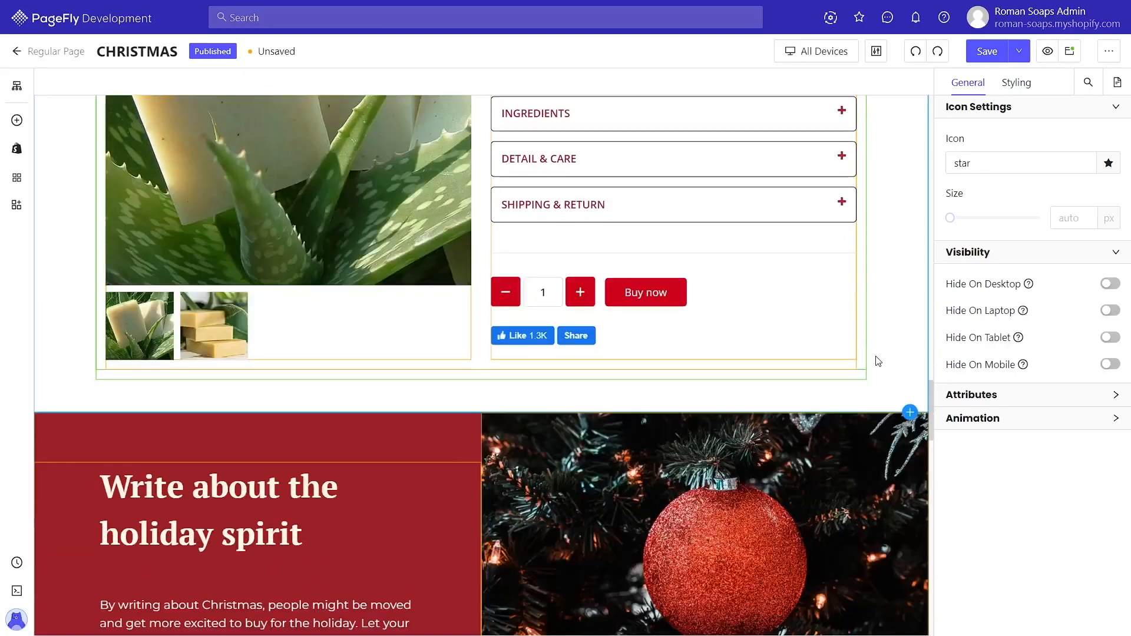
{"action": "scroll", "coordinate": [873, 357], "scroll_direction": "down", "scroll_amount": 10}
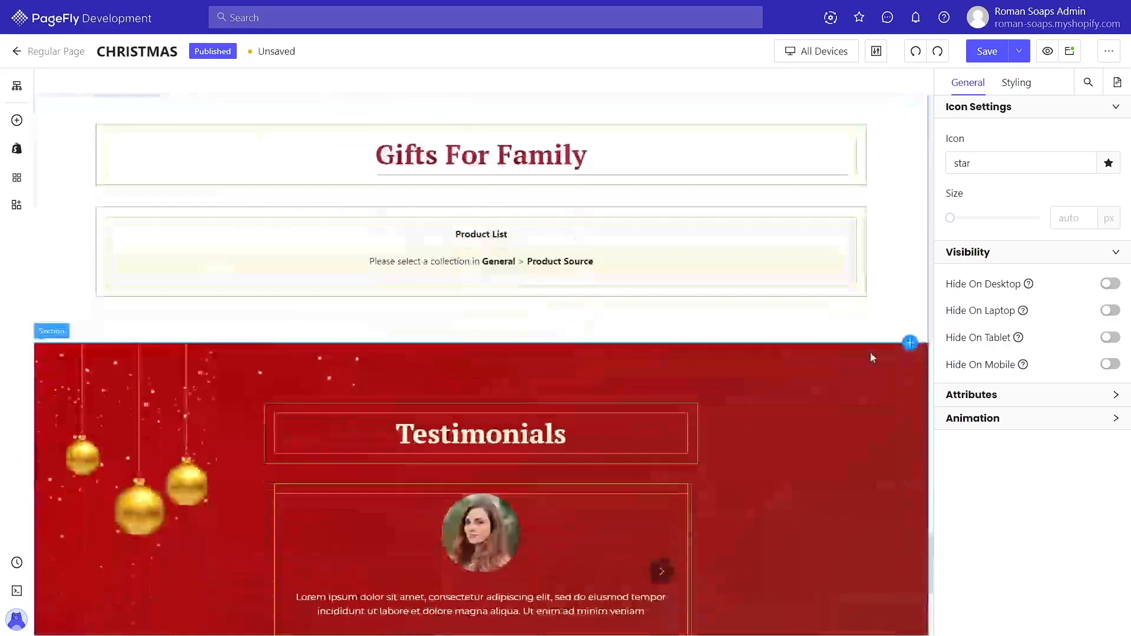
{"action": "scroll", "coordinate": [873, 358], "scroll_direction": "up", "scroll_amount": 1}
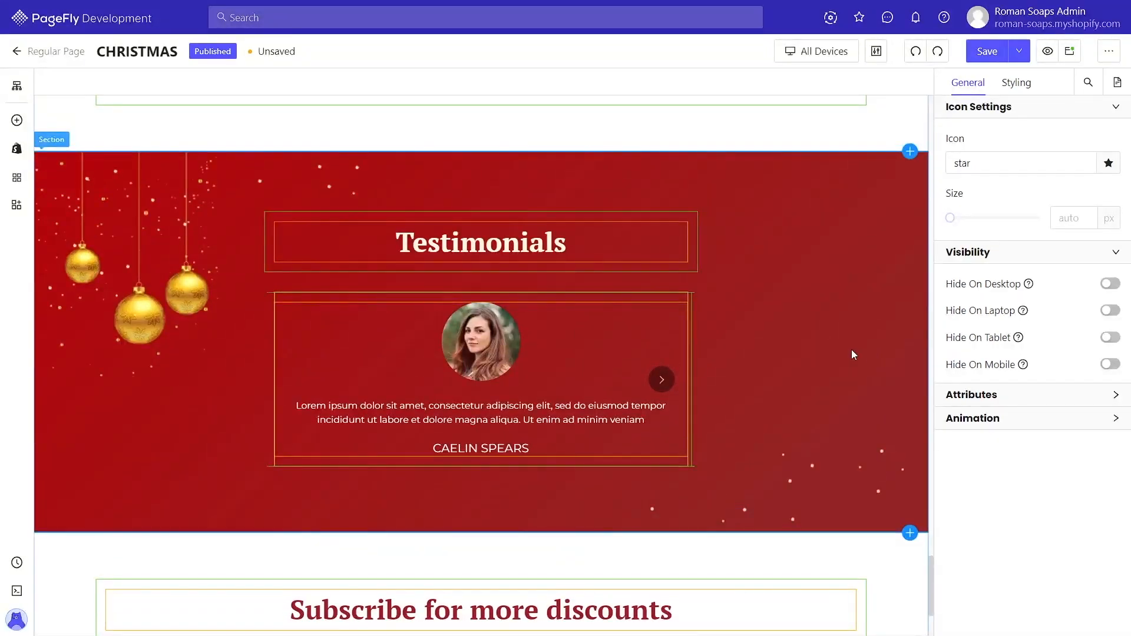
{"action": "left_click", "coordinate": [14, 122]}
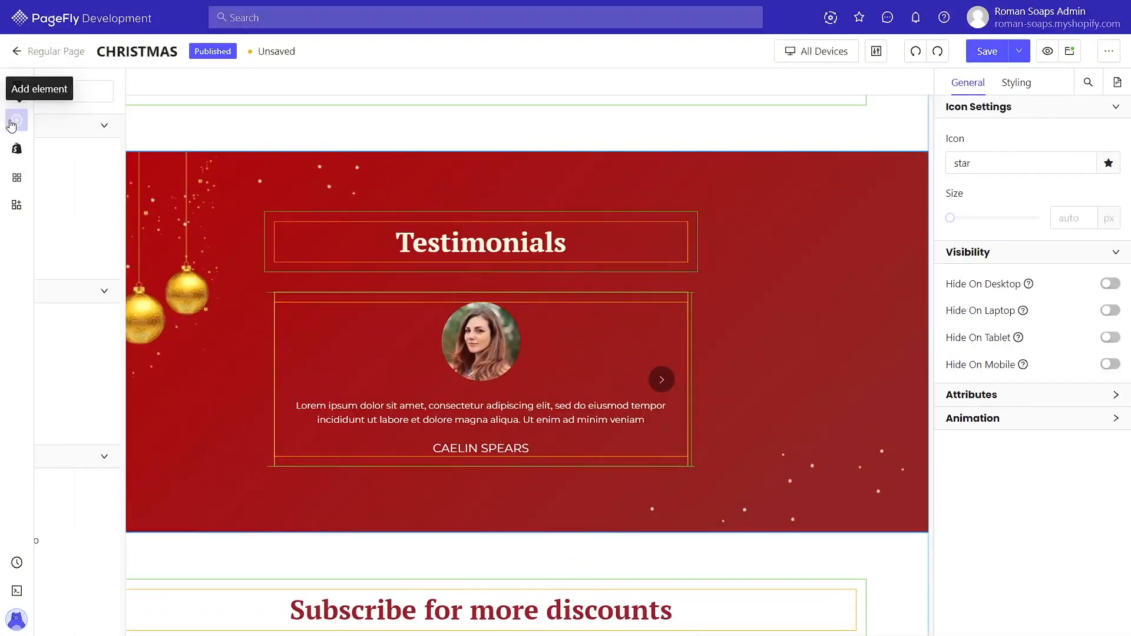
{"action": "mouse_move", "coordinate": [112, 230]}
{"action": "left_click_drag", "start_coordinate": [278, 112], "coordinate": [493, 534]}
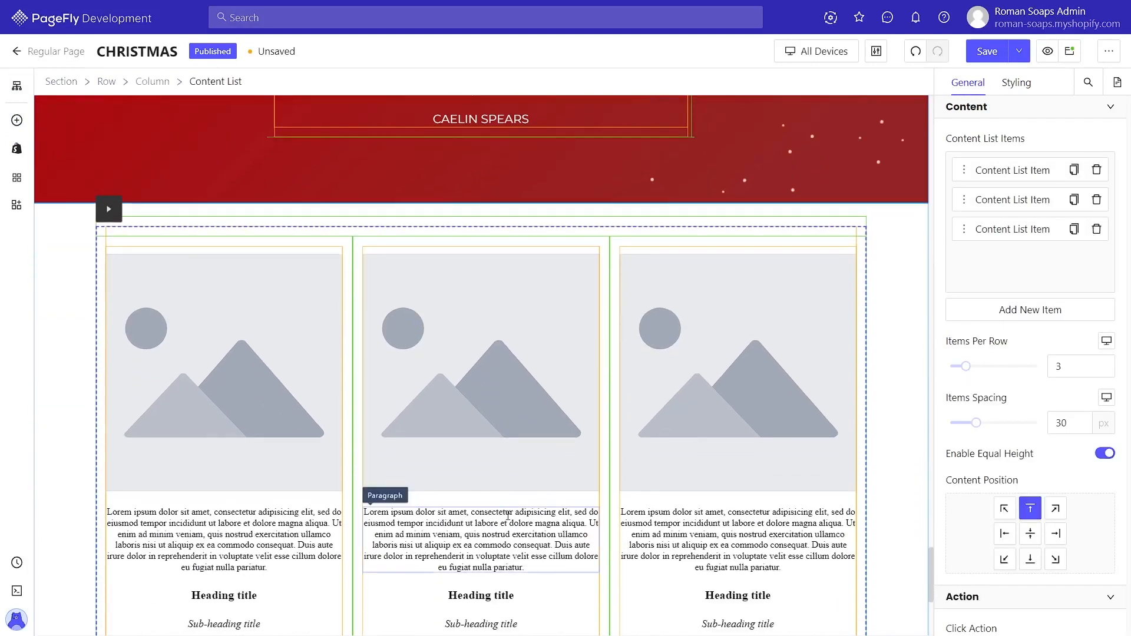
{"action": "scroll", "coordinate": [508, 515], "scroll_direction": "down", "scroll_amount": 1}
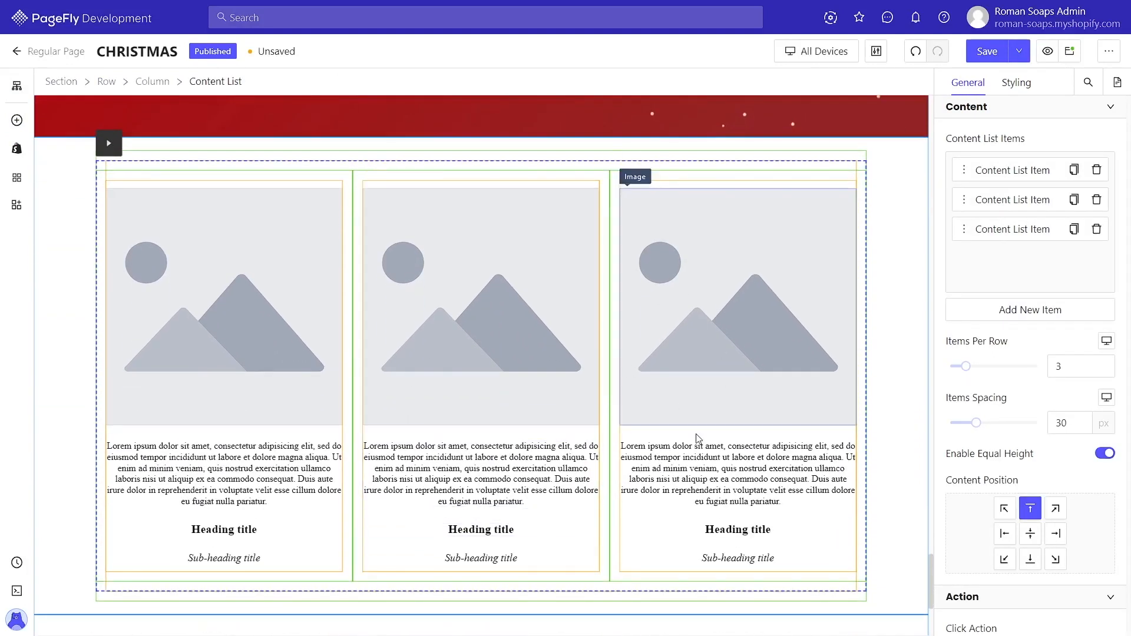
{"action": "key", "text": "Delete"}
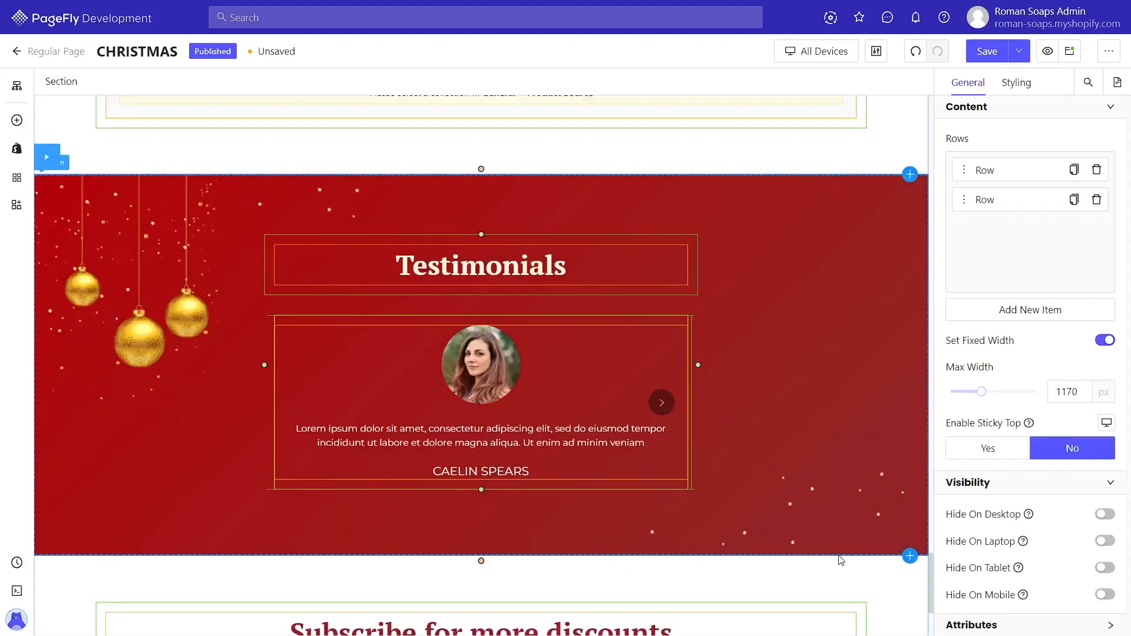
Step: Insert the pre-made Greer testimonials section below the red Testimonials section
{"action": "left_click", "coordinate": [911, 557]}
{"action": "left_click", "coordinate": [111, 551]}
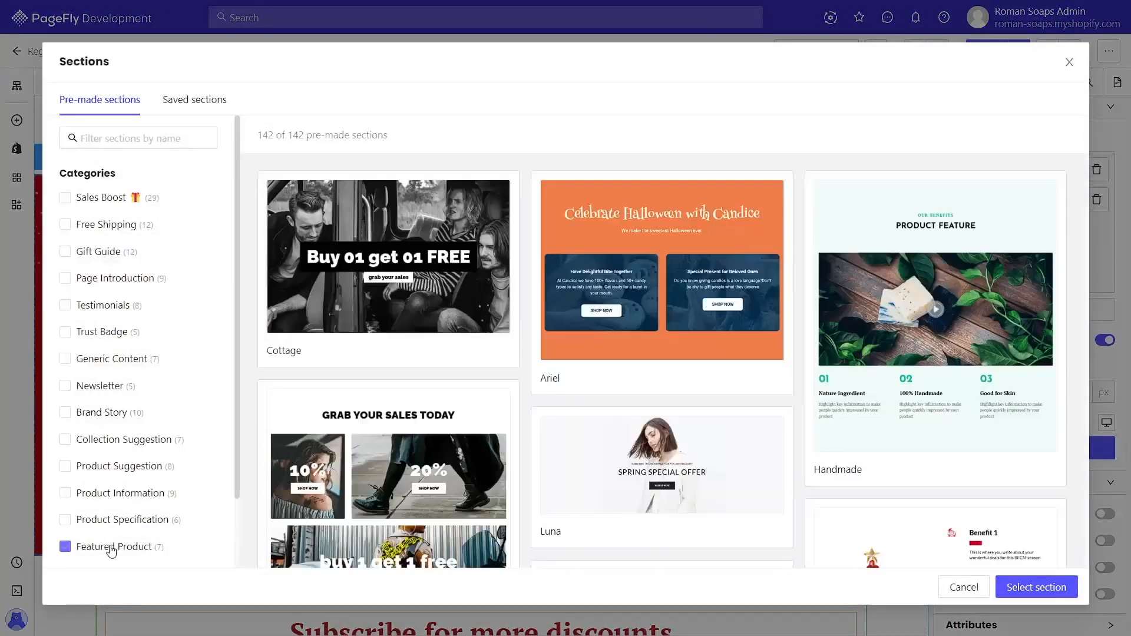
{"action": "left_click", "coordinate": [101, 313]}
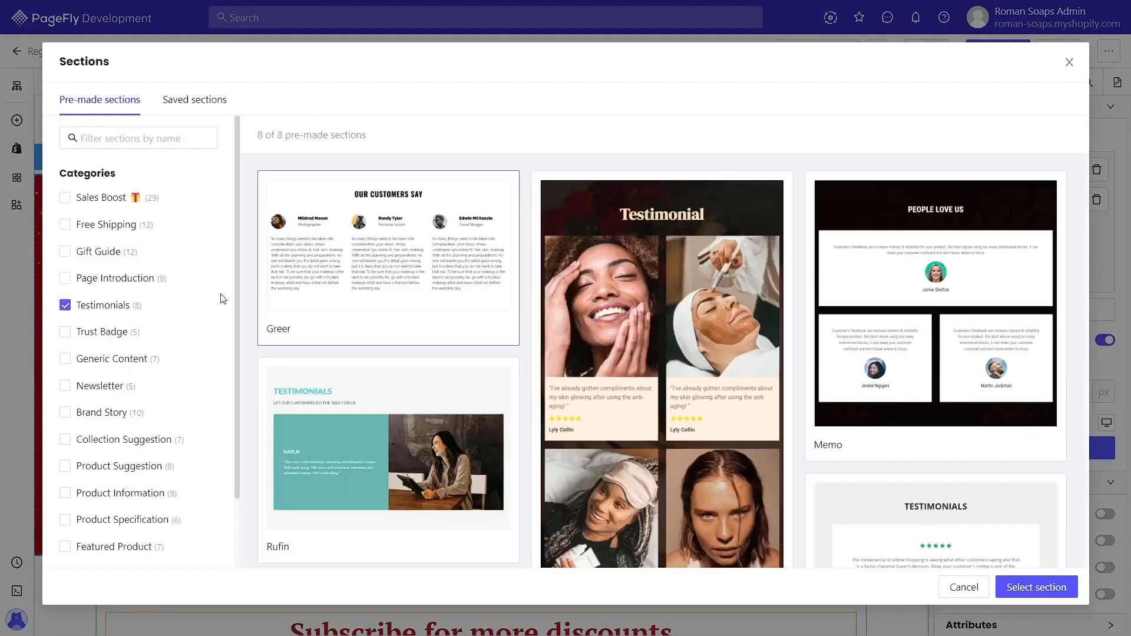
{"action": "left_click", "coordinate": [1031, 588]}
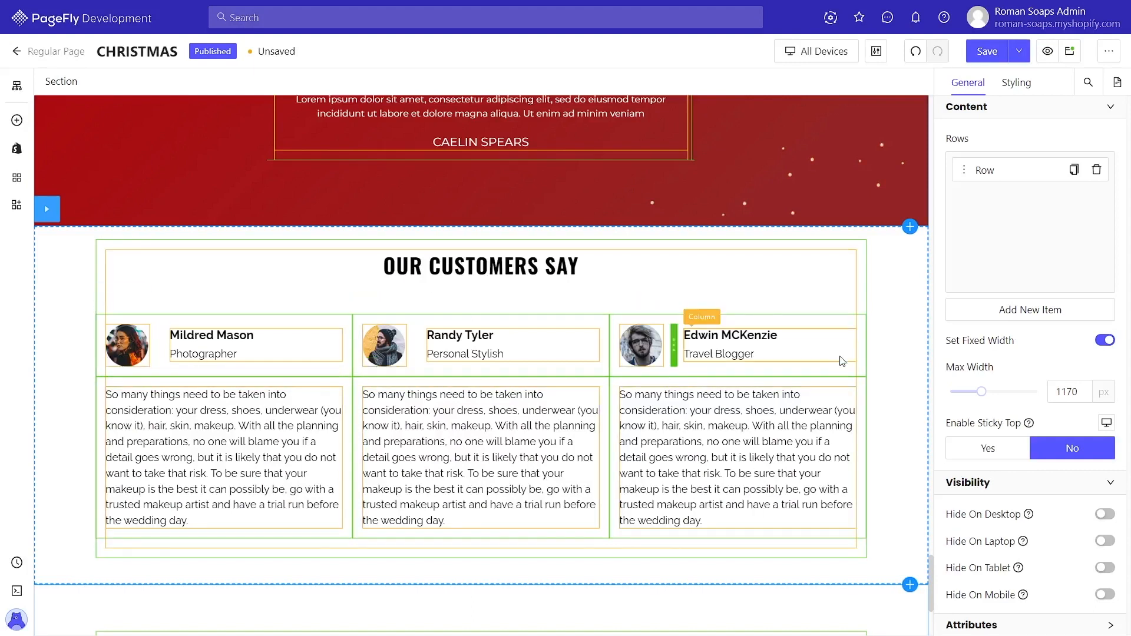
{"action": "scroll", "coordinate": [894, 401], "scroll_direction": "down", "scroll_amount": 4}
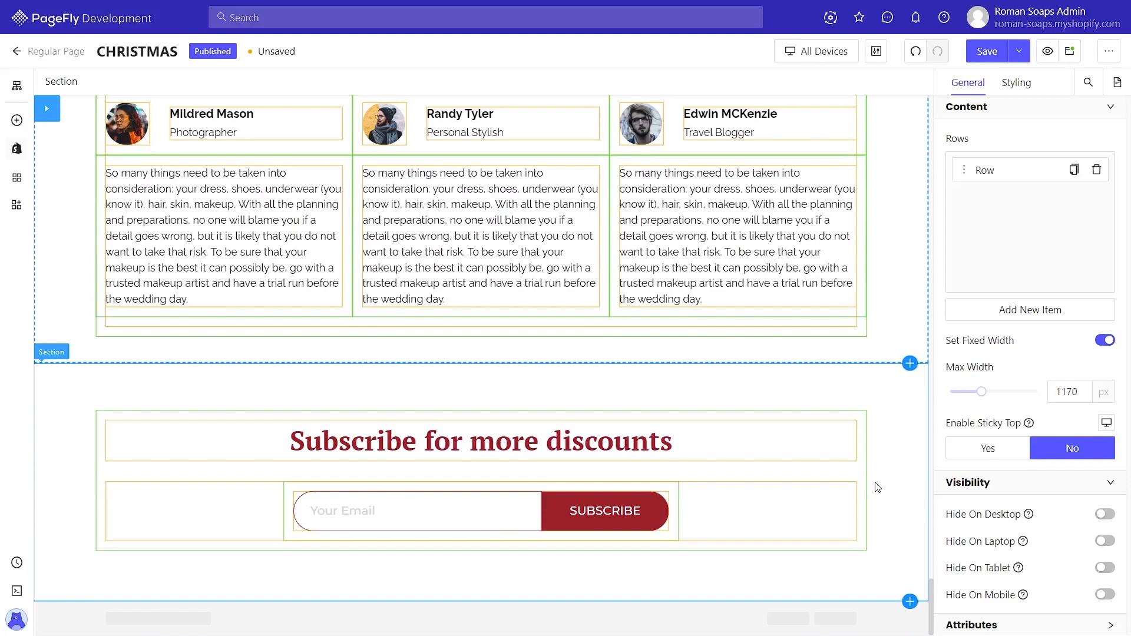
{"action": "left_click", "coordinate": [25, 156]}
{"action": "scroll", "coordinate": [130, 448], "scroll_direction": "down", "scroll_amount": 10}
{"action": "scroll", "coordinate": [131, 452], "scroll_direction": "down", "scroll_amount": 3}
{"action": "mouse_move", "coordinate": [136, 200]}
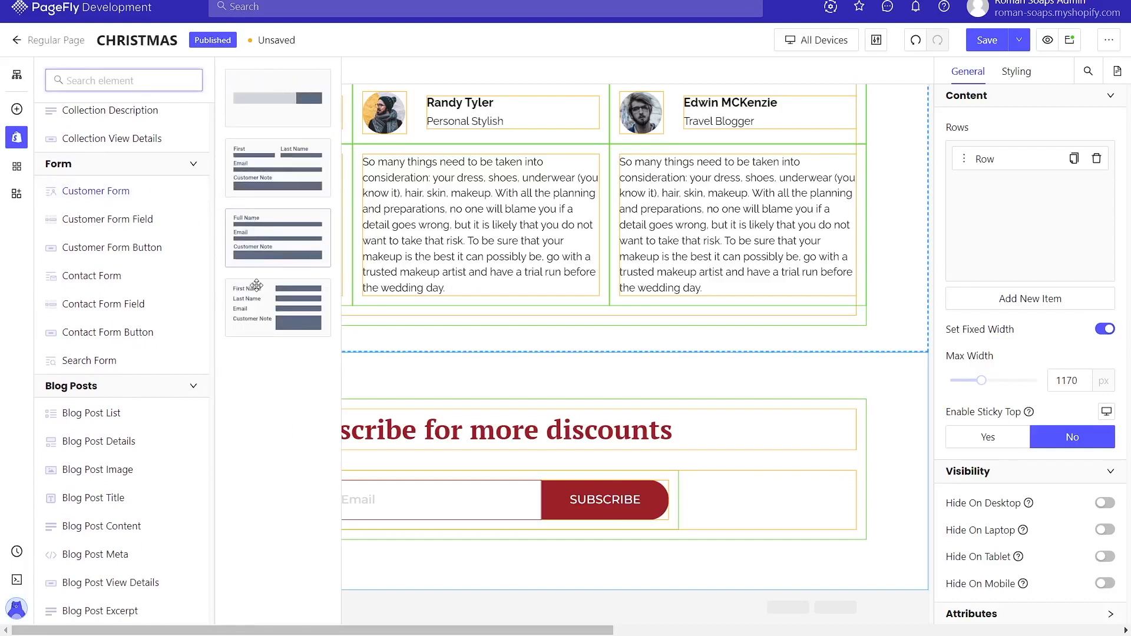
{"action": "left_click", "coordinate": [701, 583]}
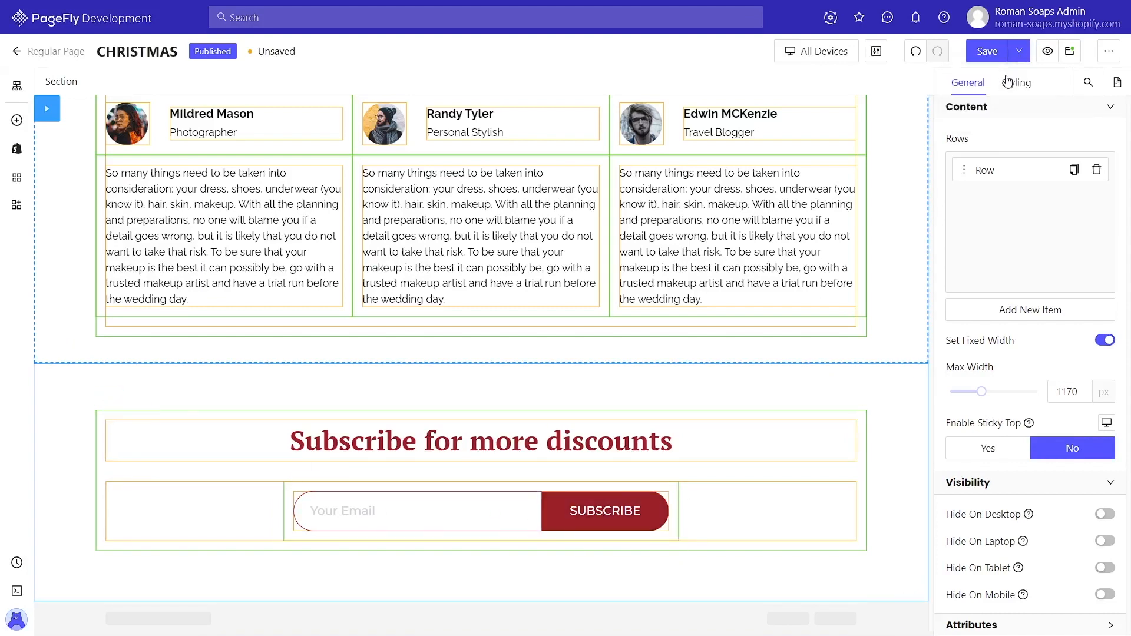
Step: Save the page and open the live storefront page to scroll through and review it
{"action": "key", "text": "ctrl+s"}
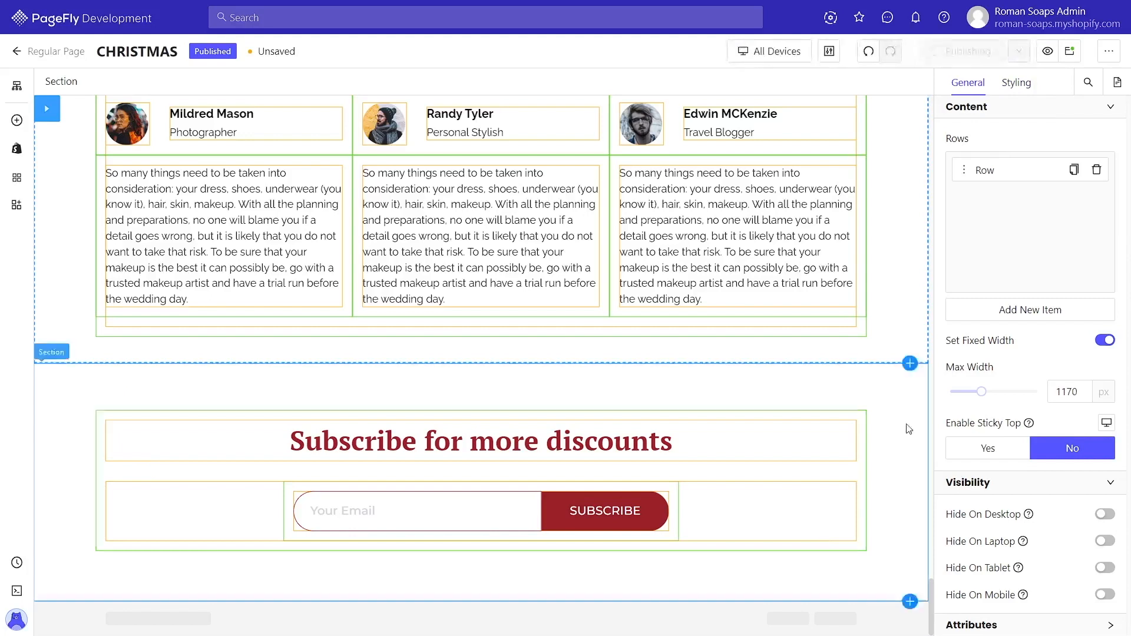
{"action": "left_click", "coordinate": [1069, 51]}
{"action": "scroll", "coordinate": [877, 457], "scroll_direction": "down", "scroll_amount": 3}
{"action": "scroll", "coordinate": [878, 459], "scroll_direction": "down", "scroll_amount": 20}
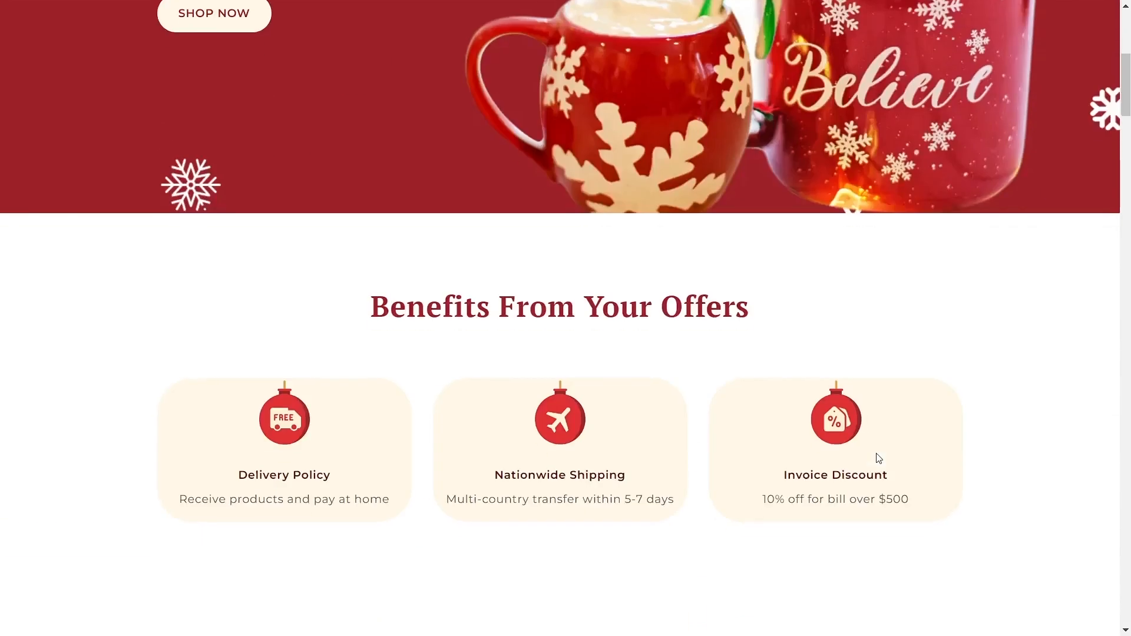
{"action": "scroll", "coordinate": [877, 455], "scroll_direction": "down", "scroll_amount": 3}
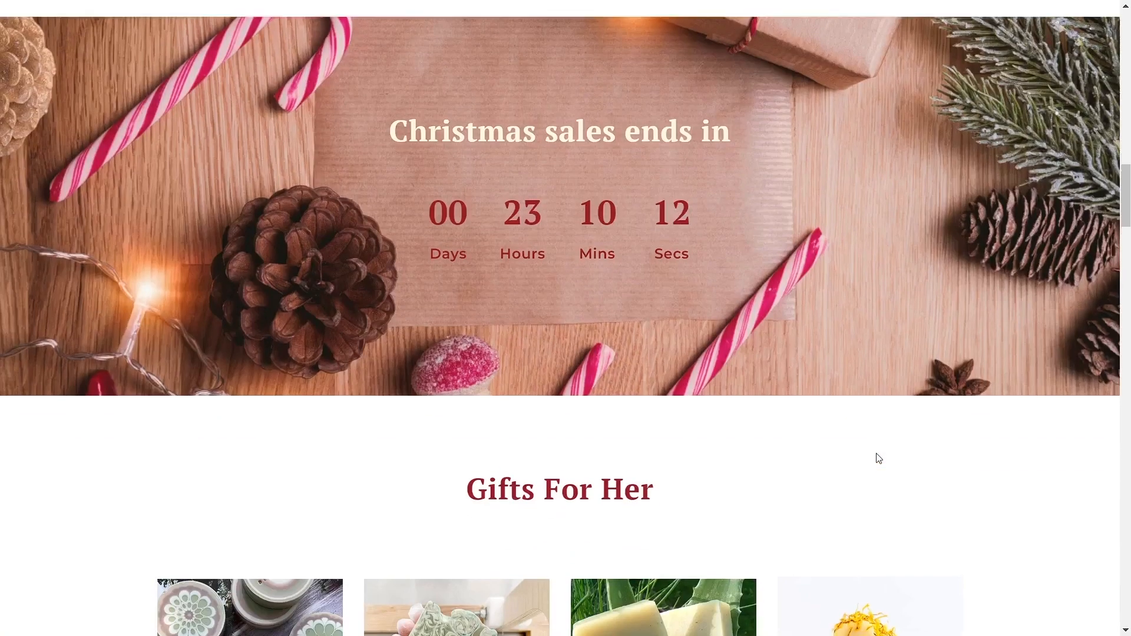
{"action": "scroll", "coordinate": [877, 455], "scroll_direction": "up", "scroll_amount": 1}
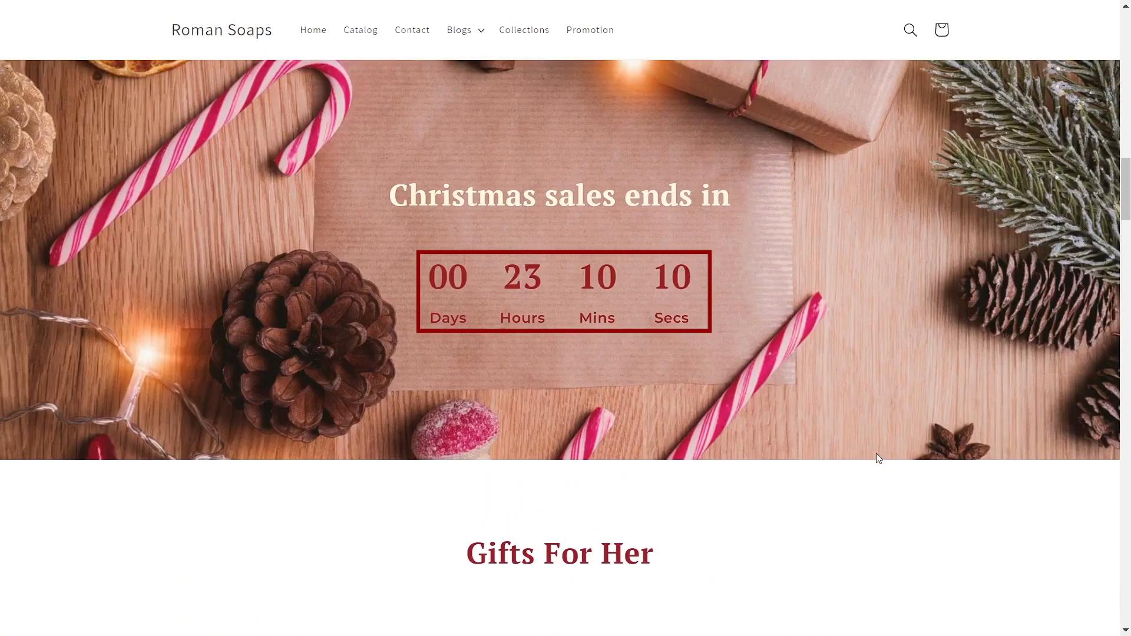